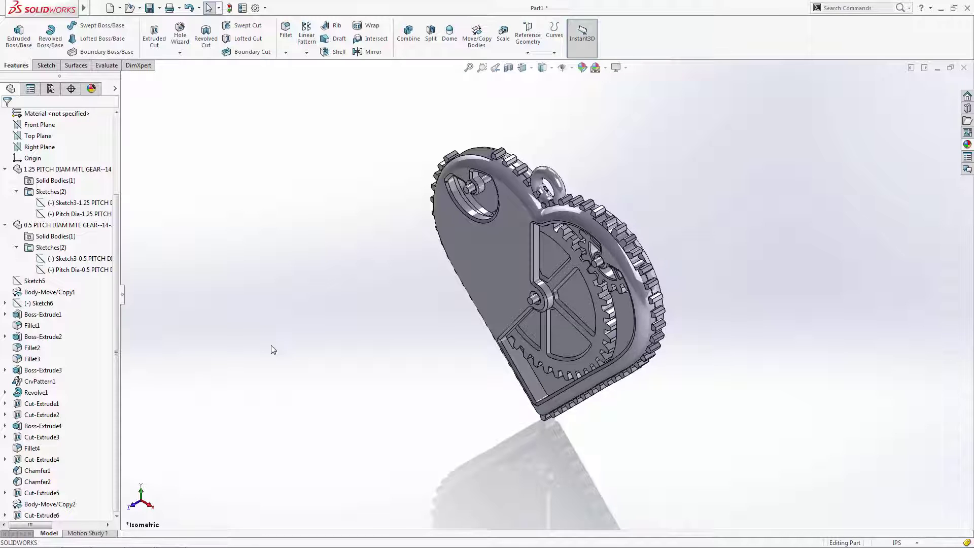
Rename the Chamfer1 solid body as Gear Heart Base.
scroll(96, 304, up, 3)
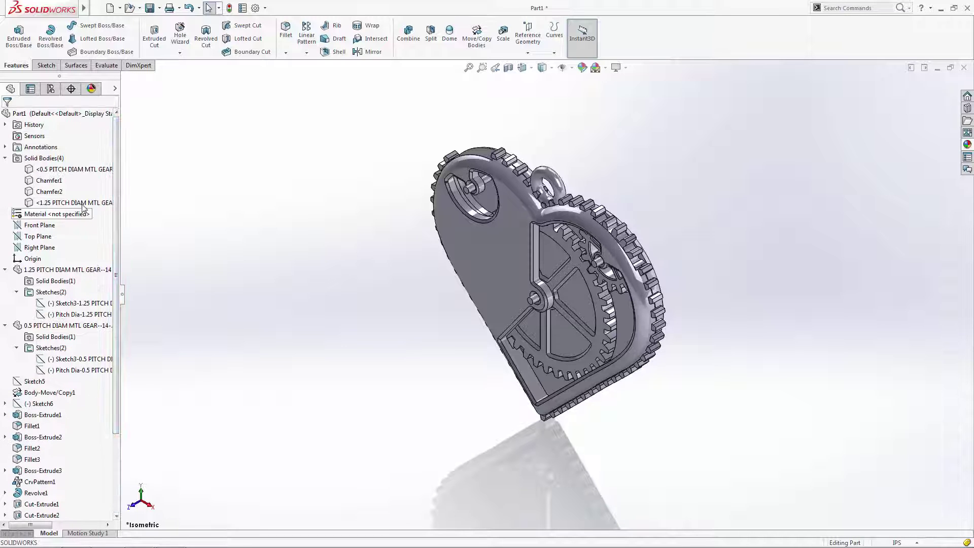
click(49, 181)
key(F2)
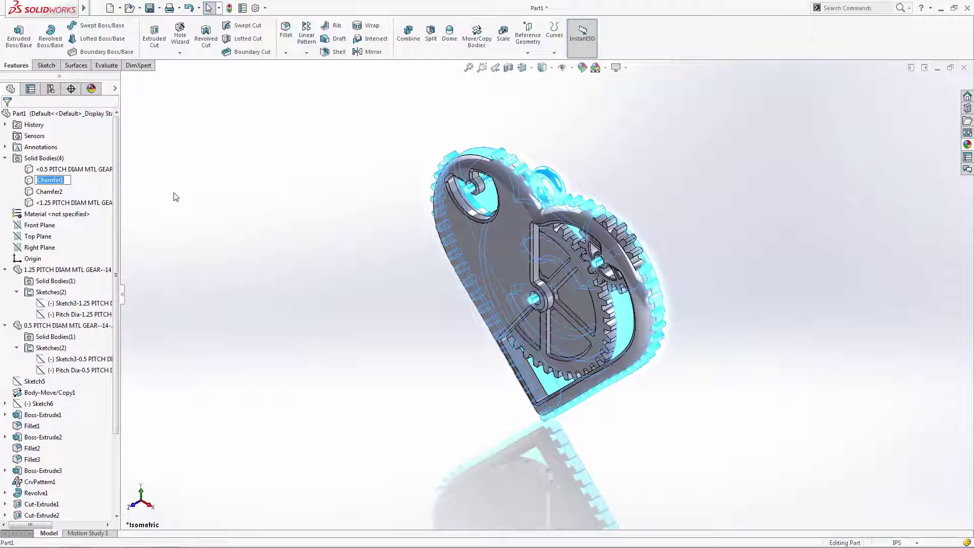
text(Gear Heart Base)
key(Return)
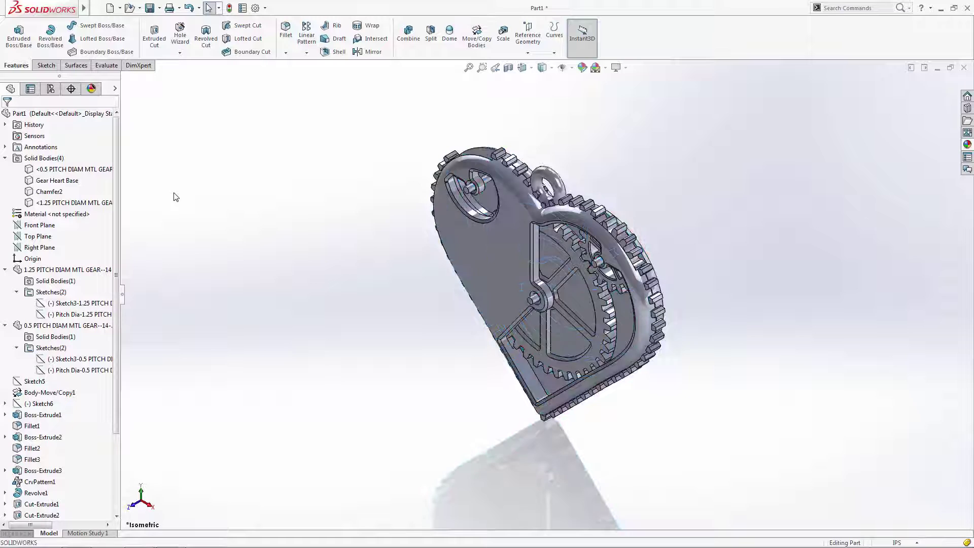
Rename the Chamfer2 solid body as Gear Heart Cover.
click(59, 194)
click(50, 191)
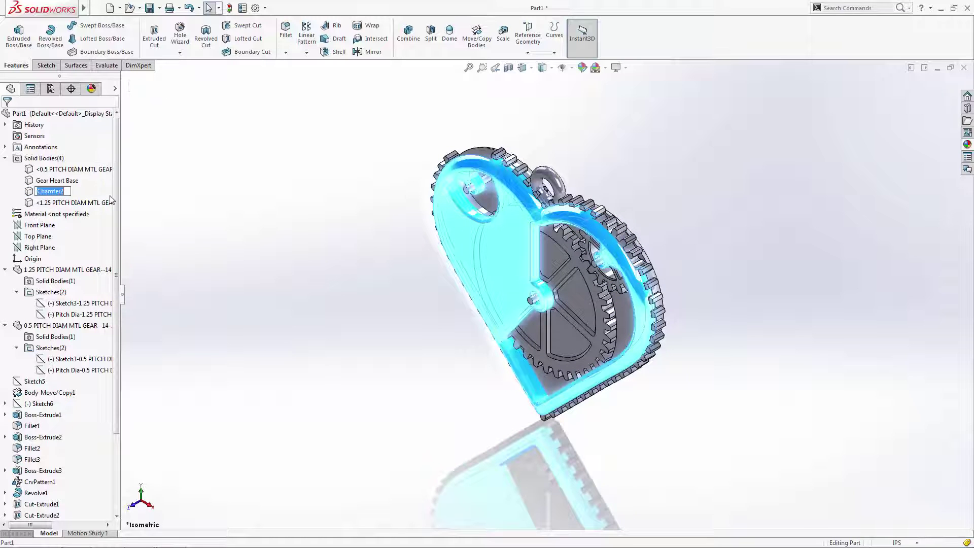
text(Gear Heart Cover)
key(Return)
Rename the solid body of the large 1.25 pitch diameter gear as 1.25 Pitch Diam Gear with Text.
click(73, 203)
click(74, 203)
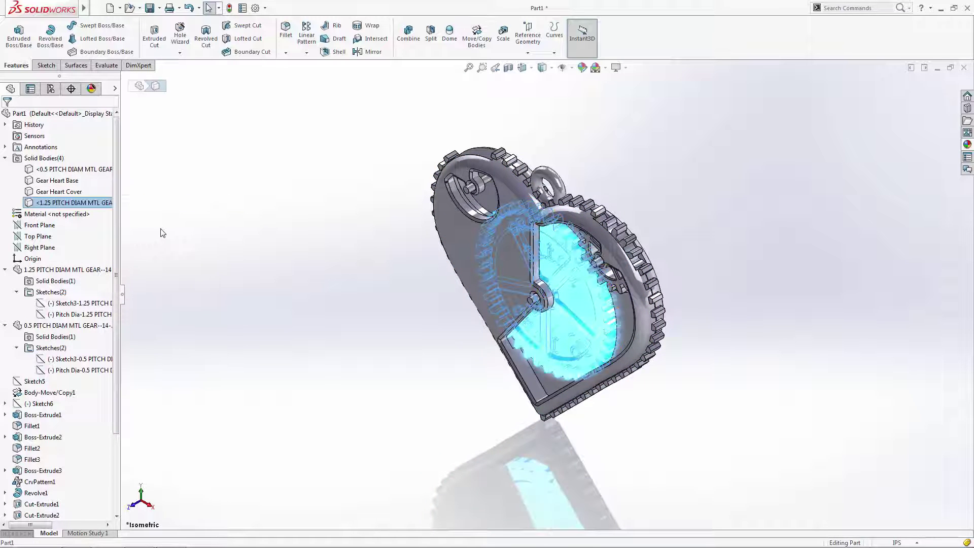
text(1)
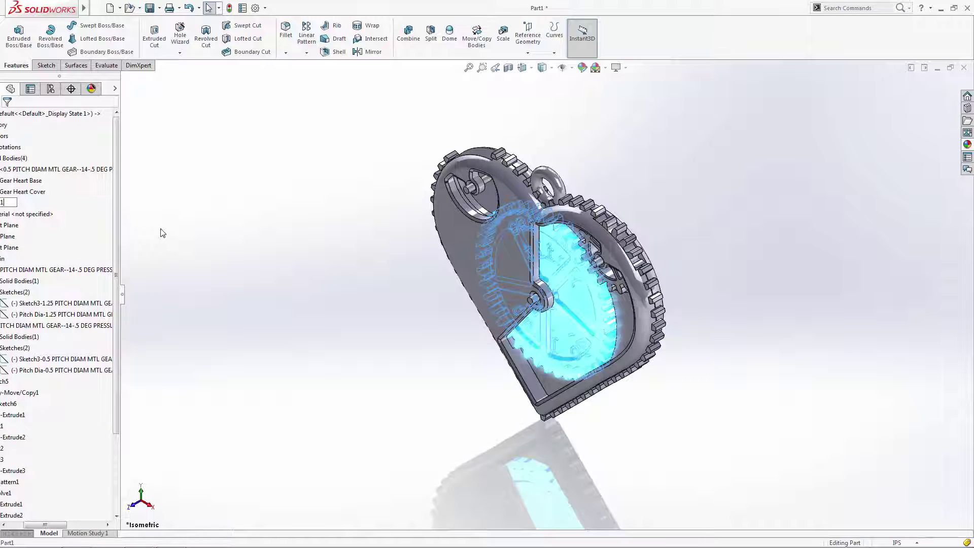
text(.25 Pitch Diam Gear with Te)
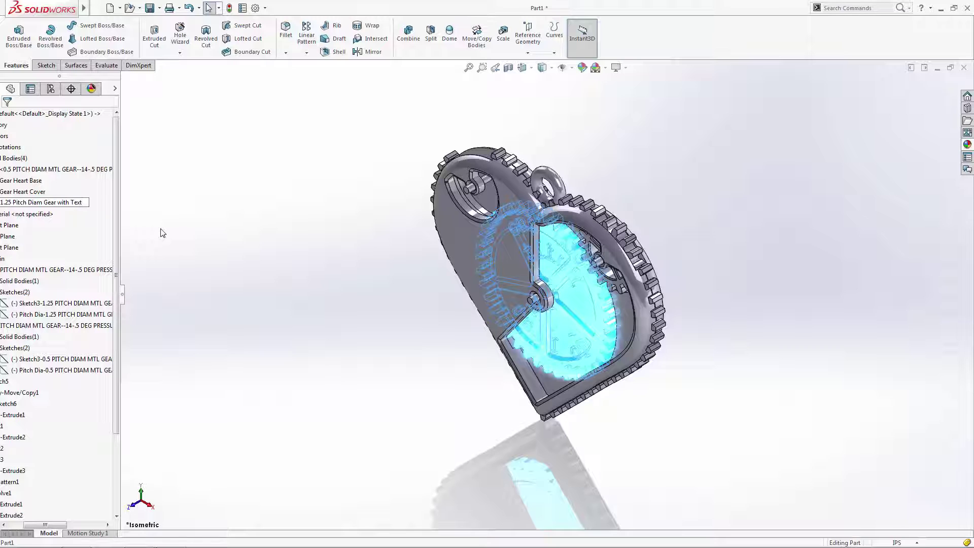
text(xt)
key(Return)
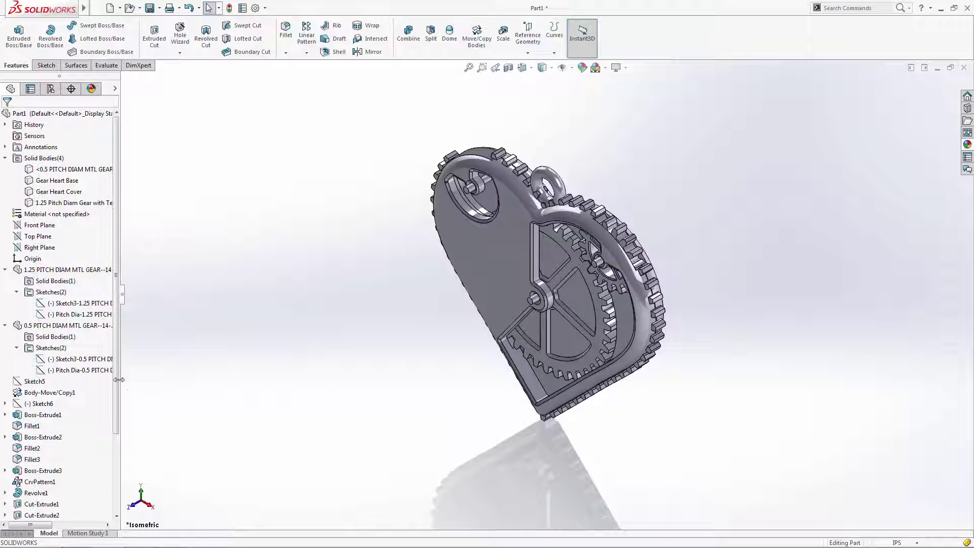
Save the part under the file name Gear Heart in the Gear Heart folder on the desktop.
scroll(116, 471, down, 3)
click(97, 7)
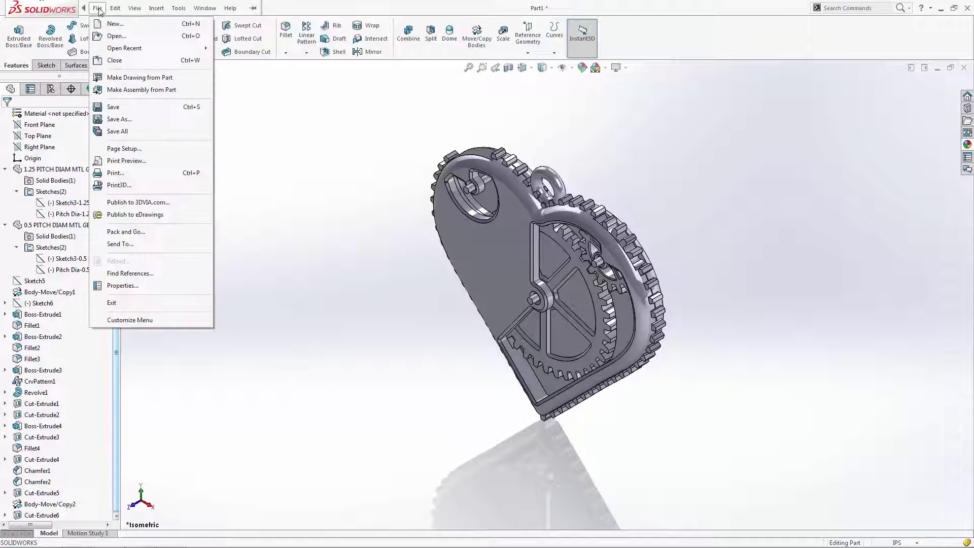
click(120, 119)
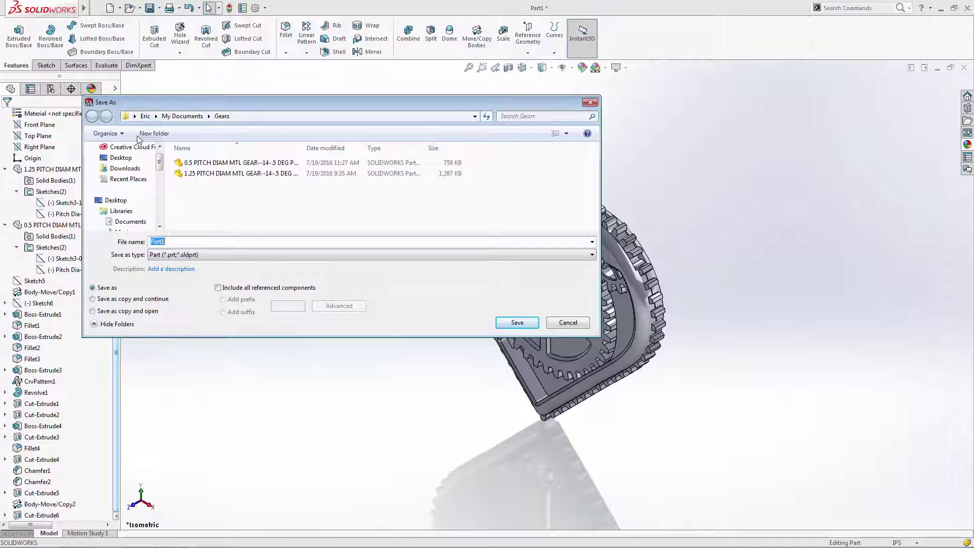
click(121, 158)
double_click(217, 215)
double_click(206, 241)
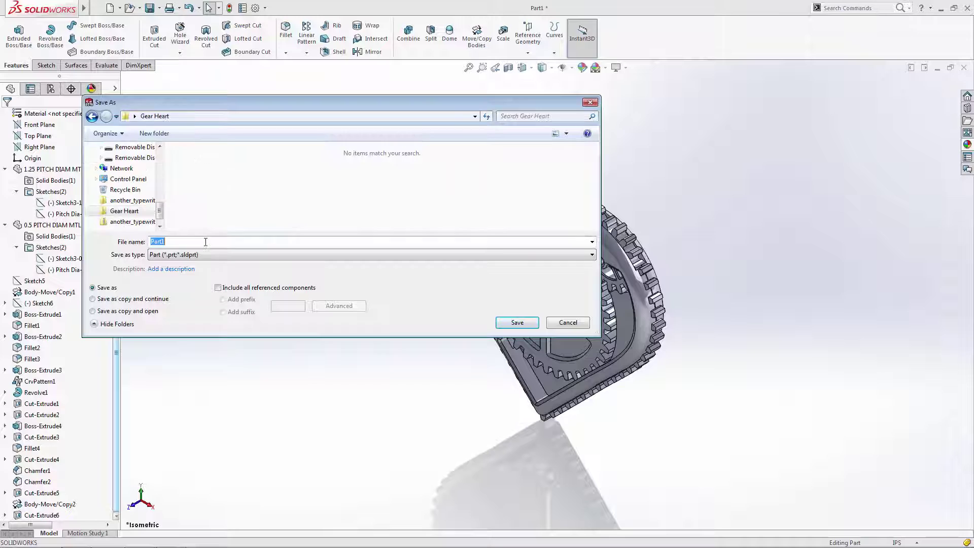
text(Gear)
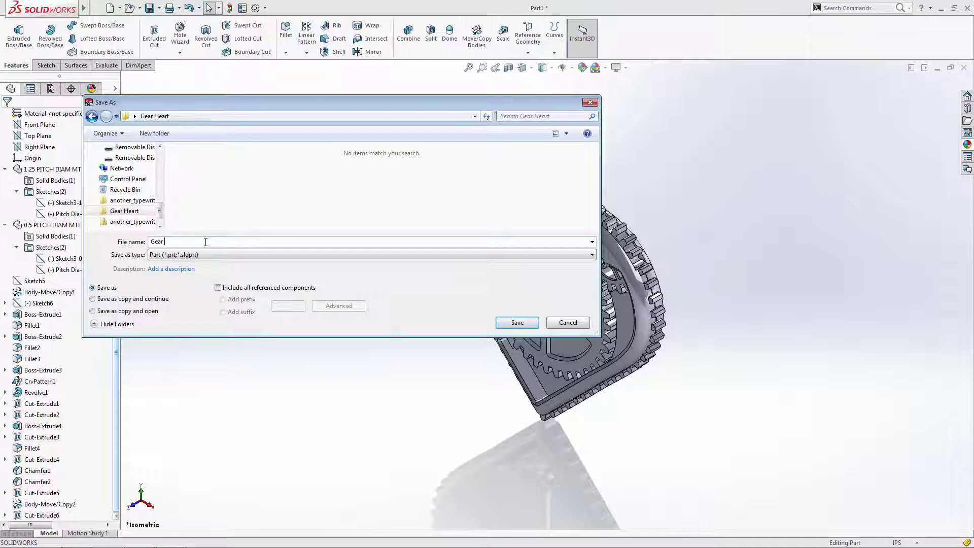
text( Heart)
click(515, 323)
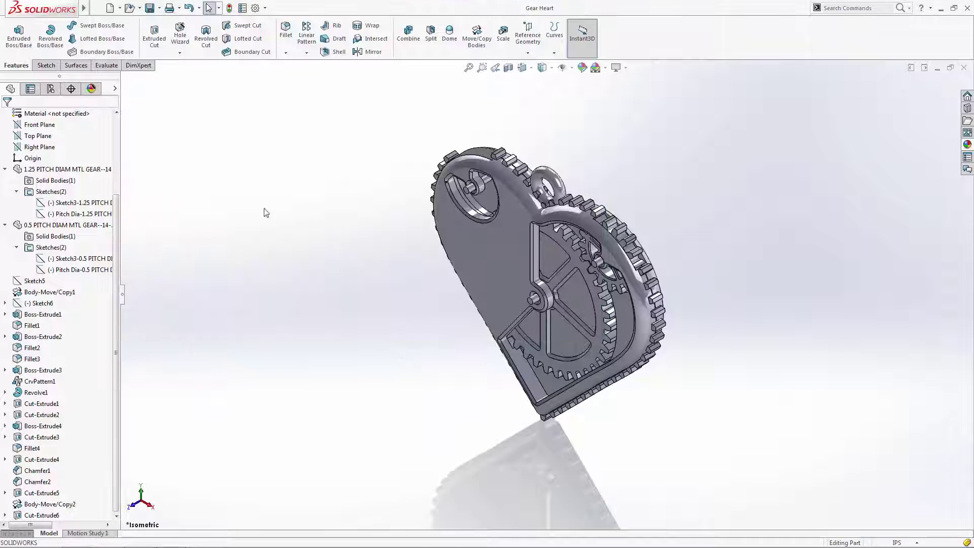
Save the base, cover and 1.25 pitch gear bodies as separate part files with Save Bodies, without consuming the cut bodies.
mouse_move(84, 8)
click(157, 9)
mouse_move(213, 47)
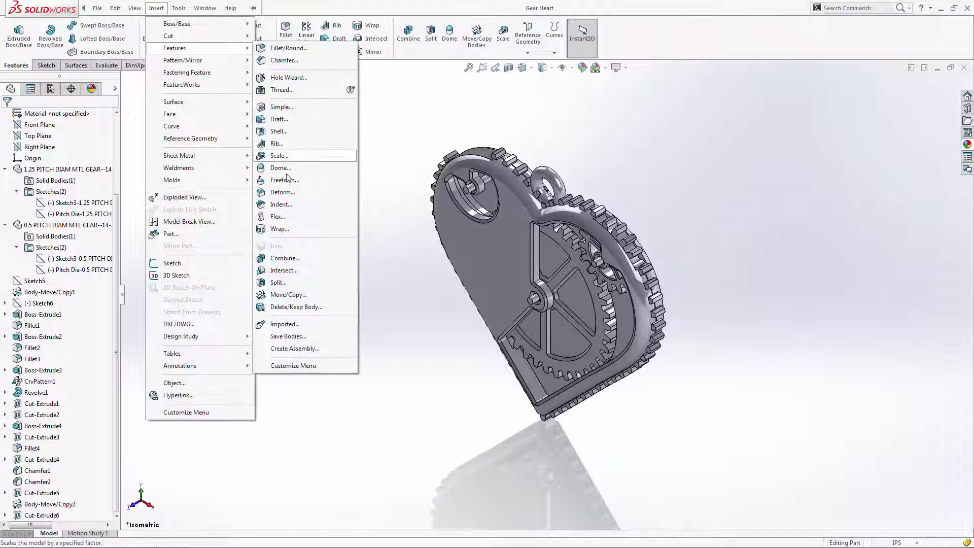
click(301, 338)
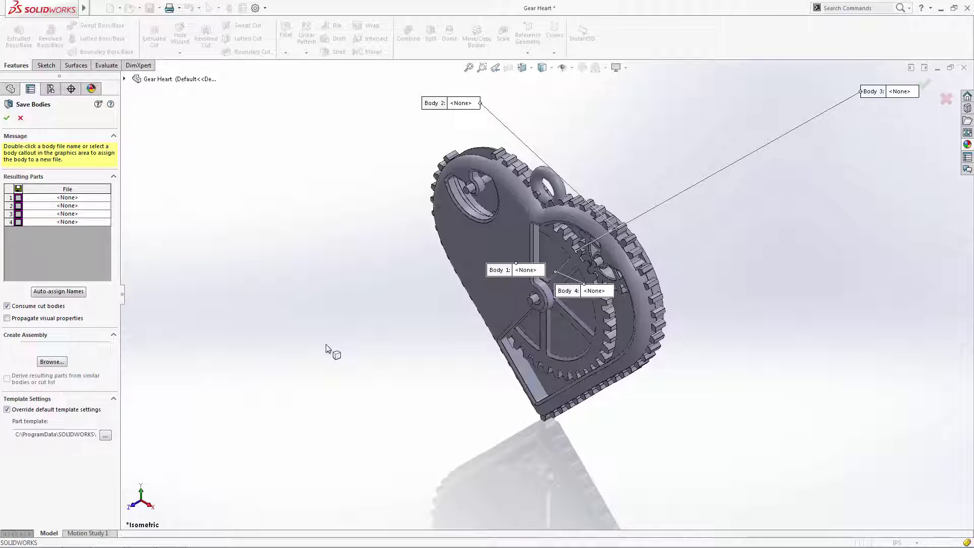
click(637, 380)
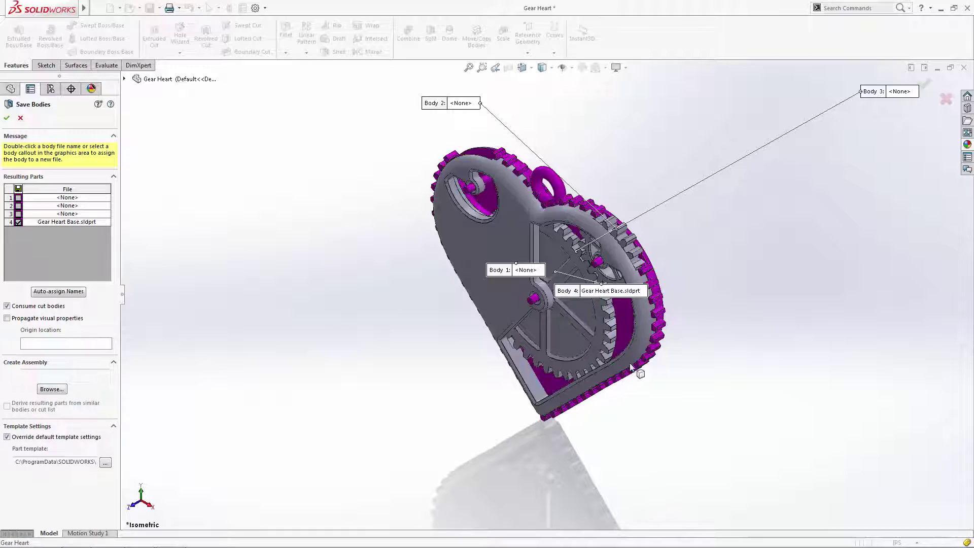
click(631, 365)
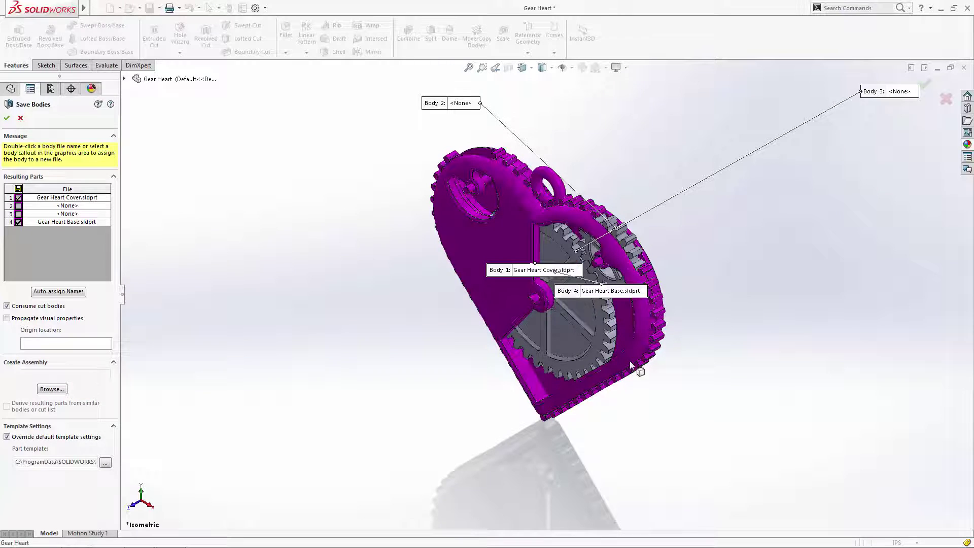
click(585, 343)
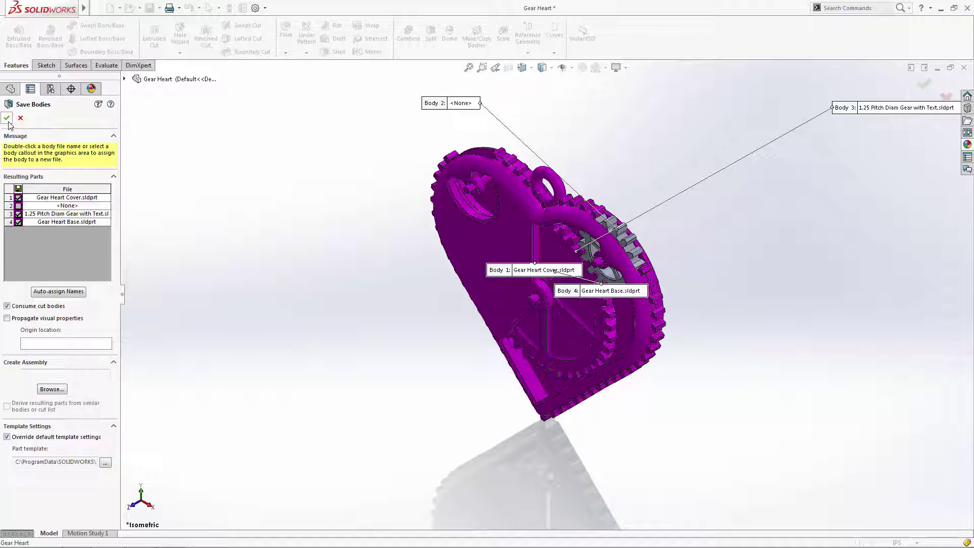
click(7, 306)
click(6, 118)
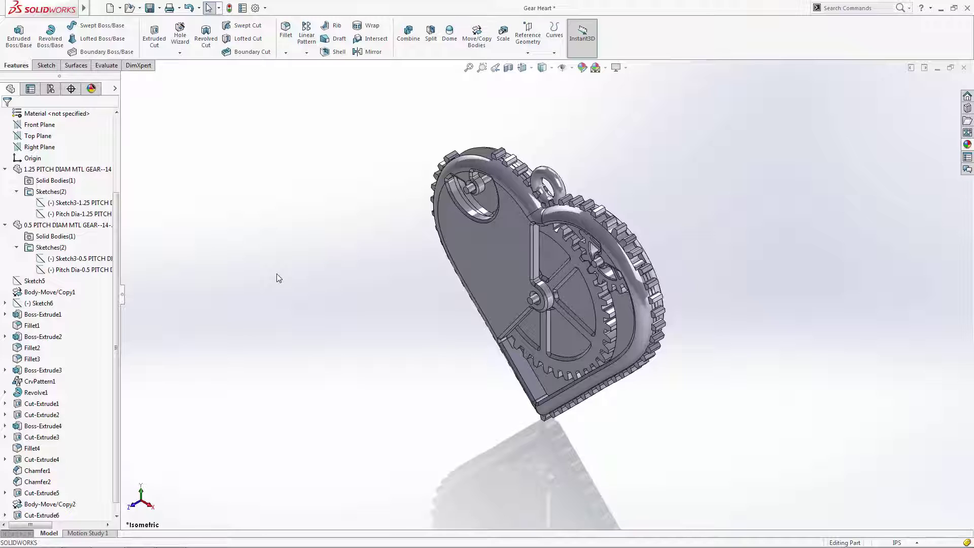
Close the Gear Heart part and create a new assembly document.
click(964, 68)
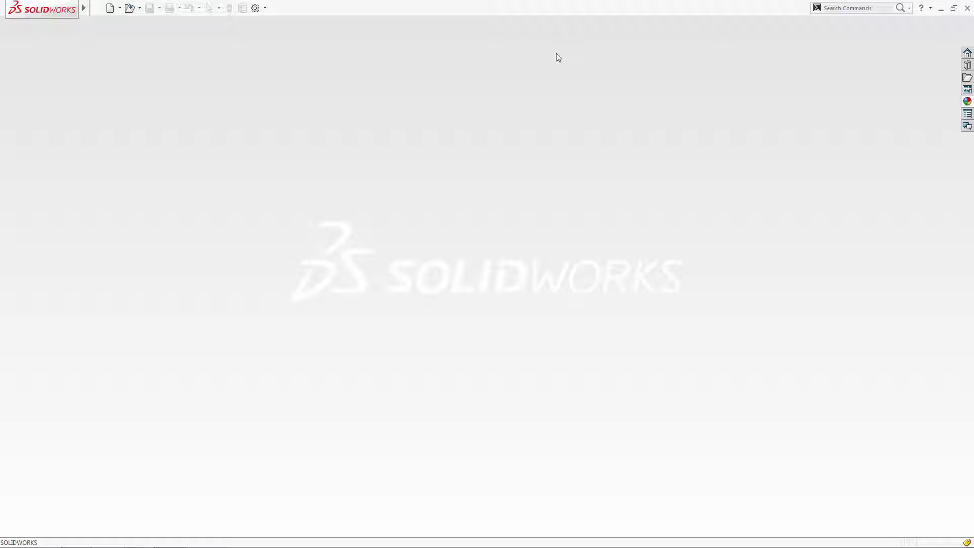
click(110, 8)
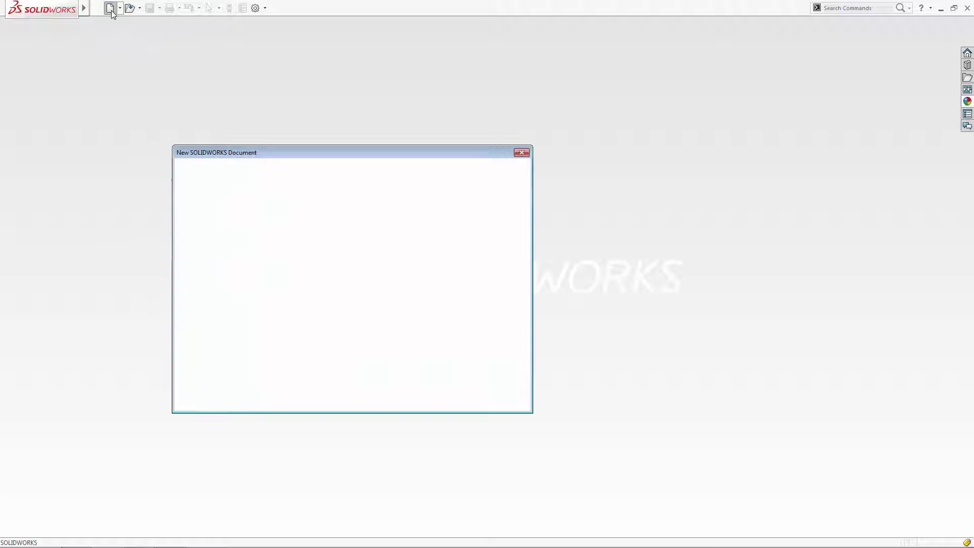
click(378, 261)
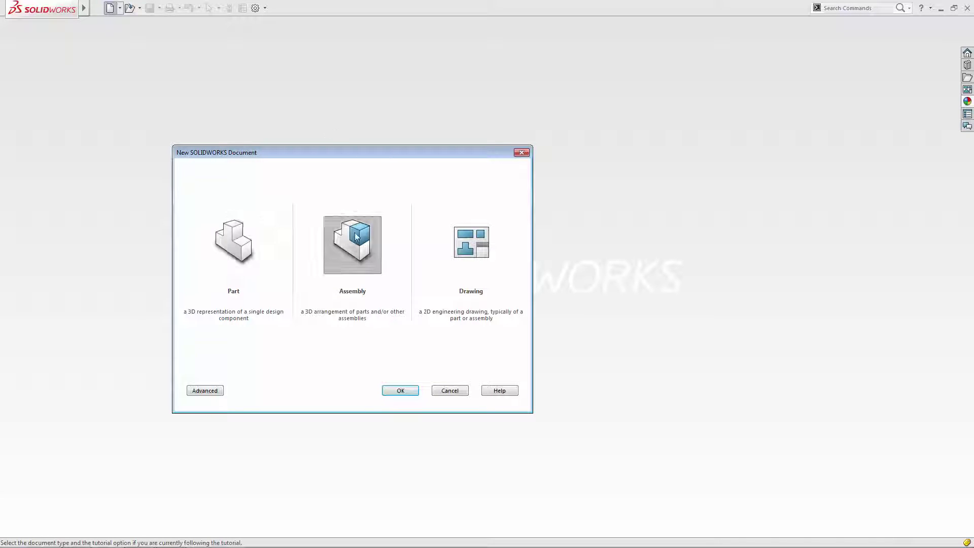
click(399, 391)
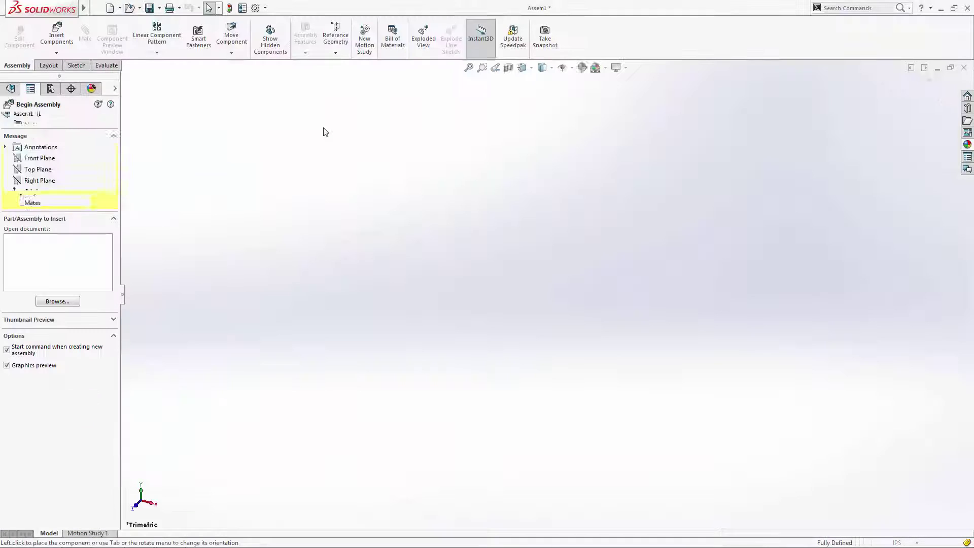
Insert the Gear Heart Base part as the first component, located at the assembly origin.
click(57, 302)
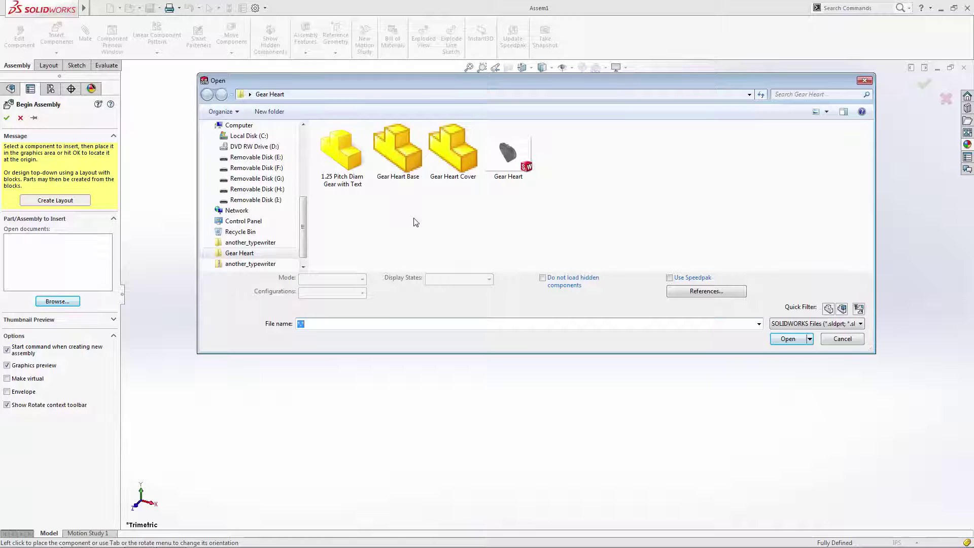
click(401, 174)
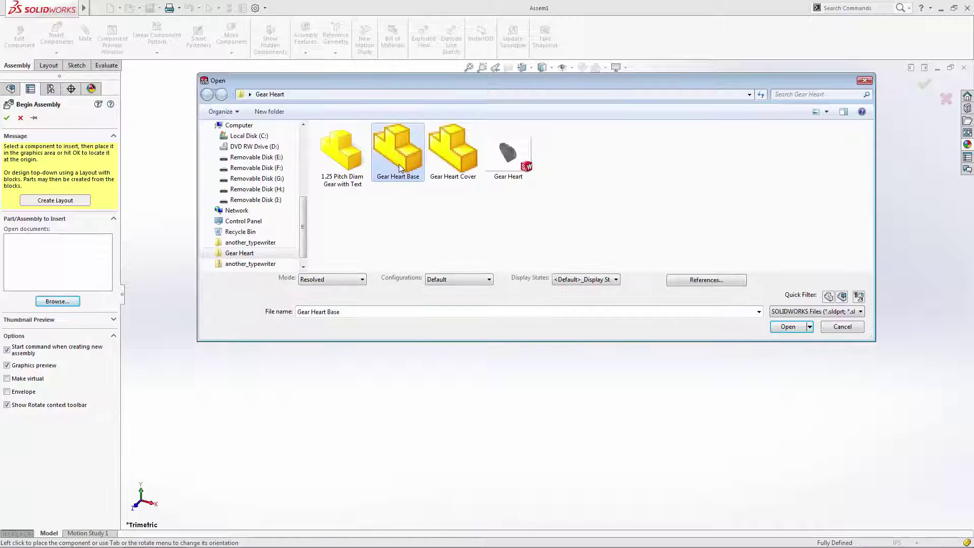
click(789, 326)
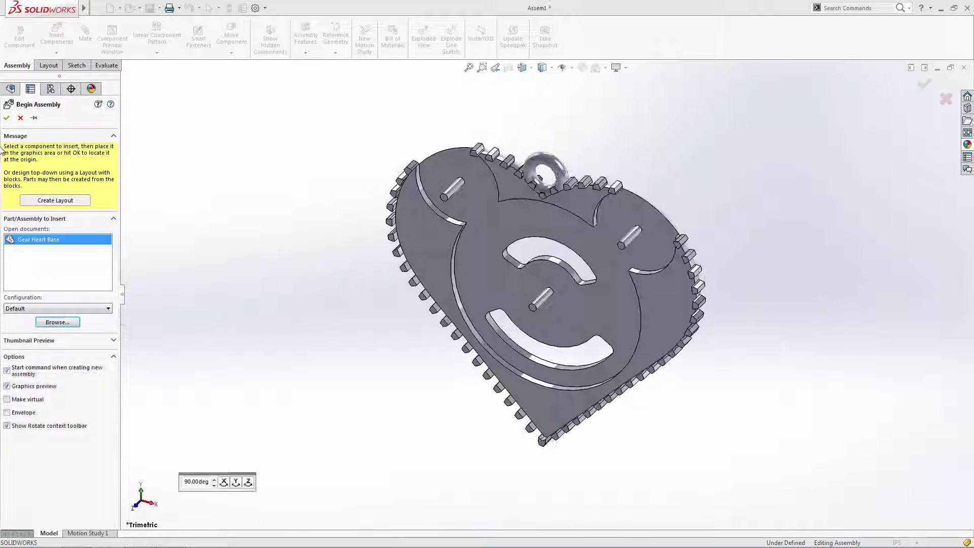
click(7, 117)
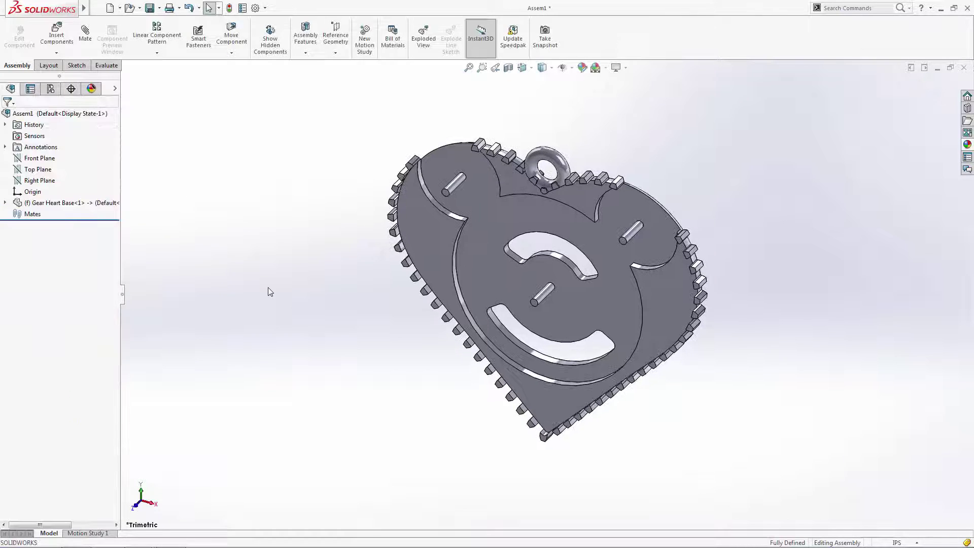
Insert 1.25 Pitch Diam Gear with Text to the left of the base and Gear Heart Cover to its lower right.
click(57, 35)
click(65, 293)
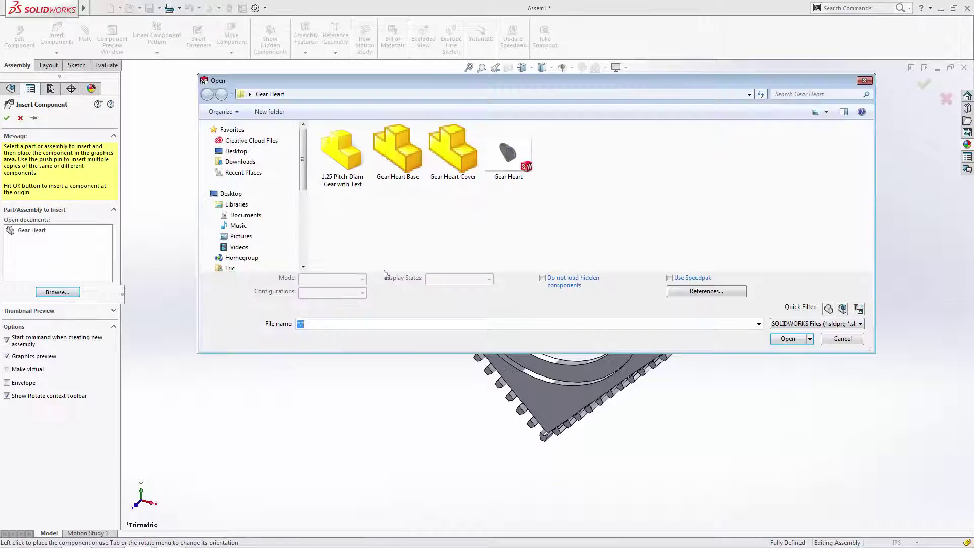
click(452, 153)
ctrl+click(342, 157)
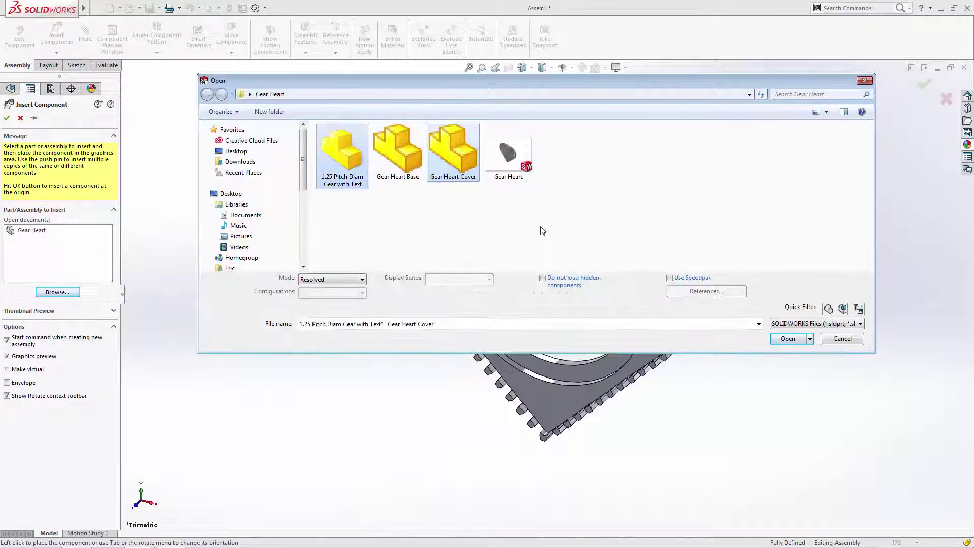
click(788, 327)
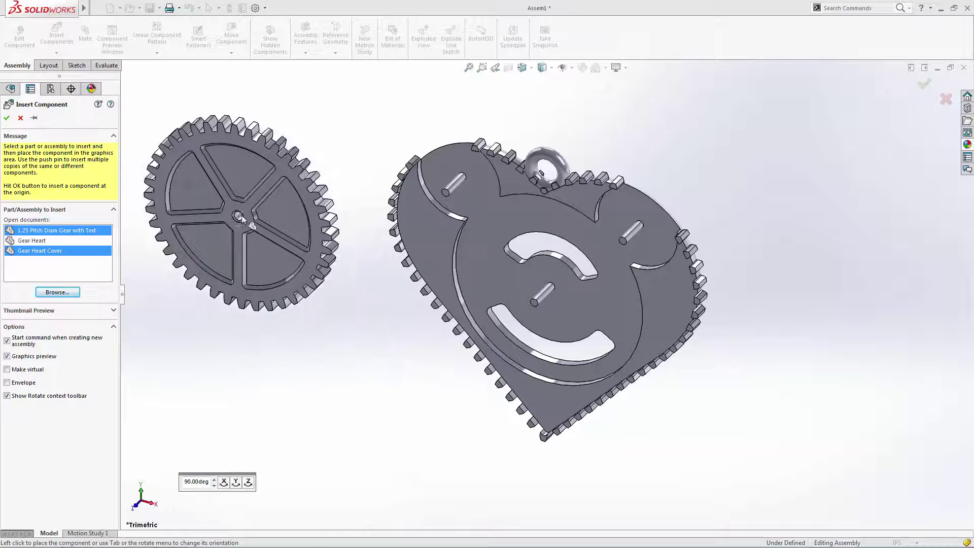
click(239, 220)
click(878, 404)
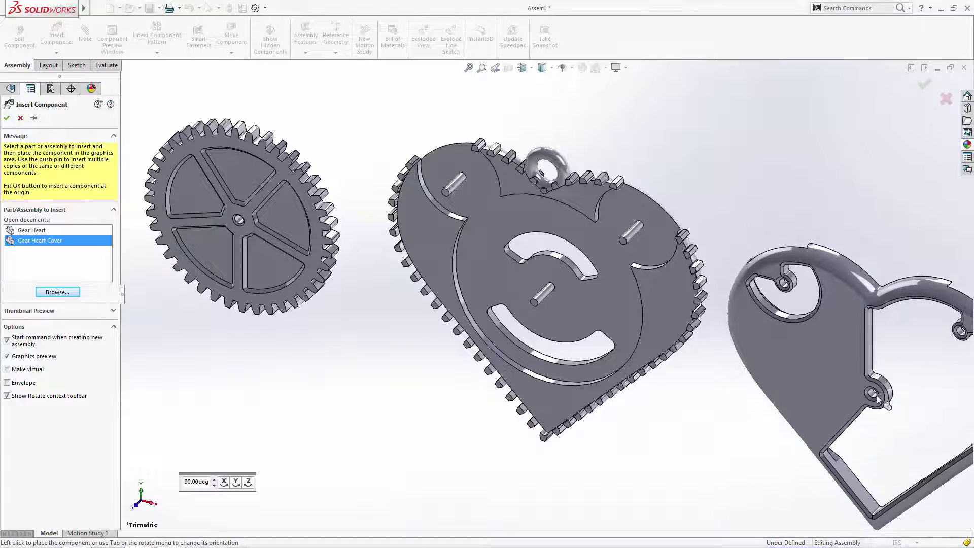
Insert the 0.5 PITCH DIAM MTL GEAR part from the Documents Gears folder and place it below the large gear.
click(56, 36)
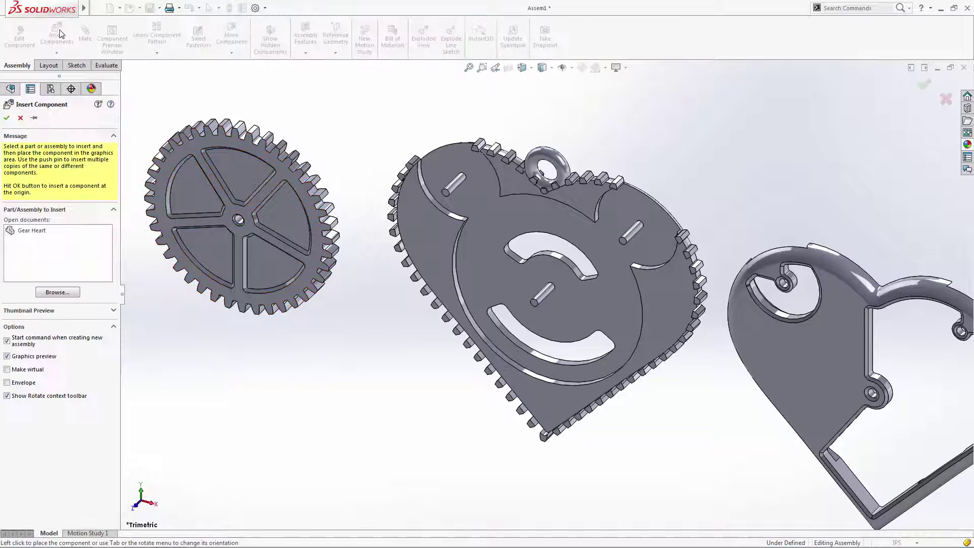
click(58, 291)
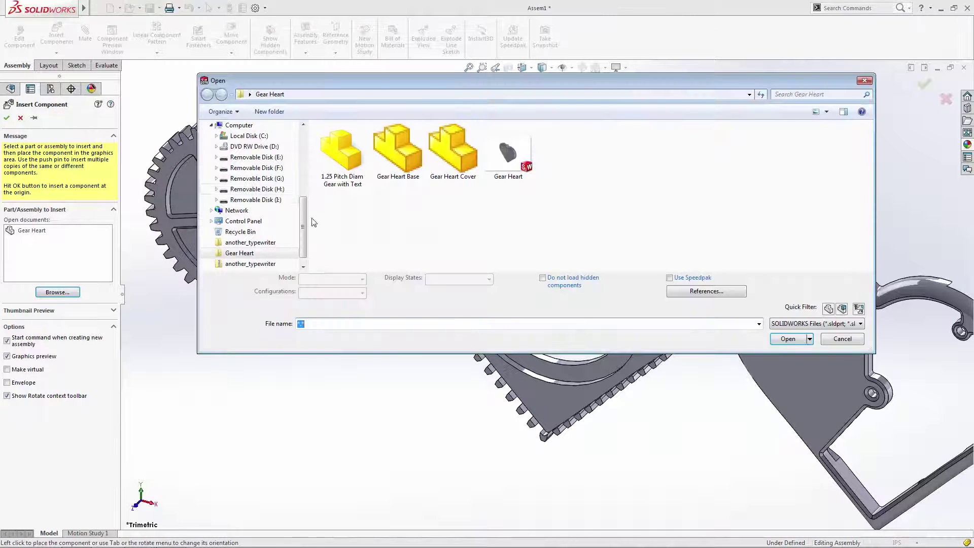
scroll(298, 209, up, 5)
click(246, 215)
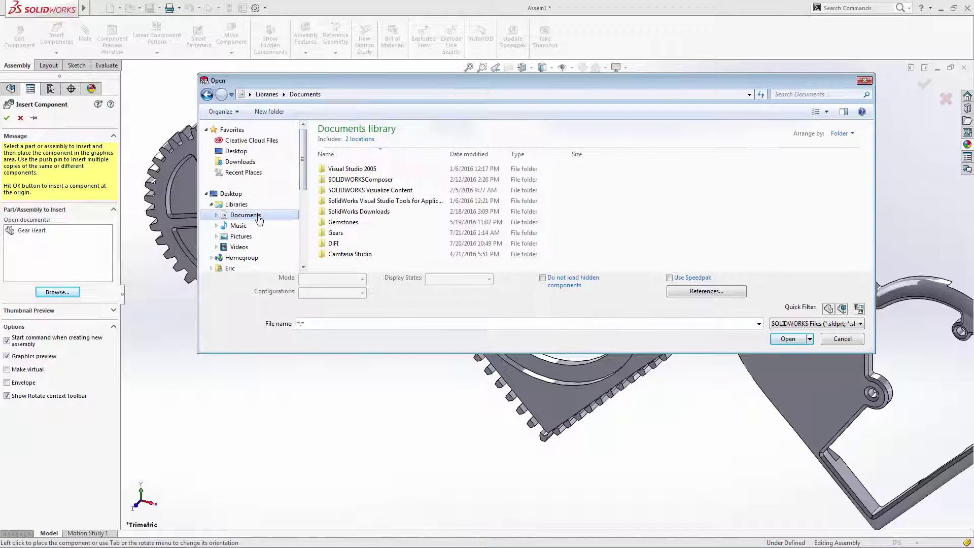
double_click(331, 235)
click(344, 181)
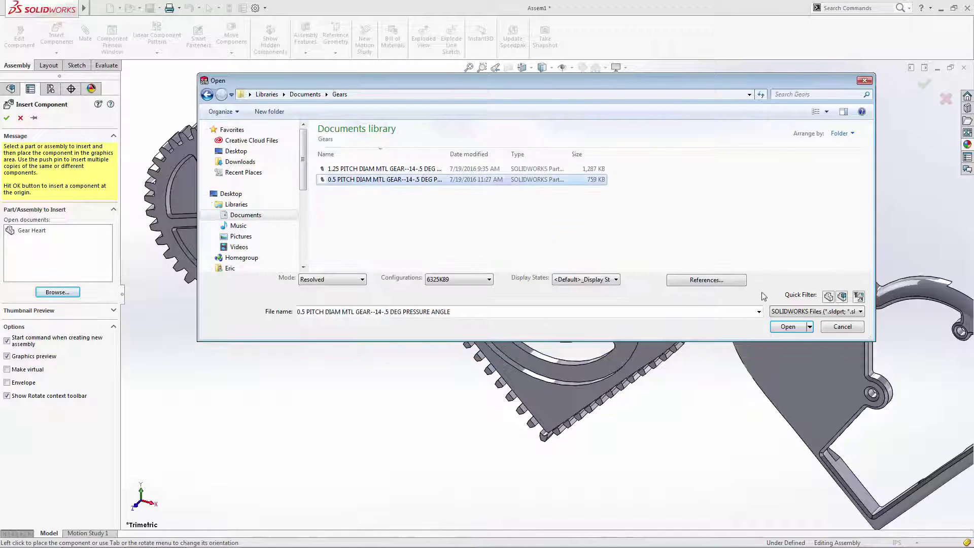
click(788, 326)
click(325, 394)
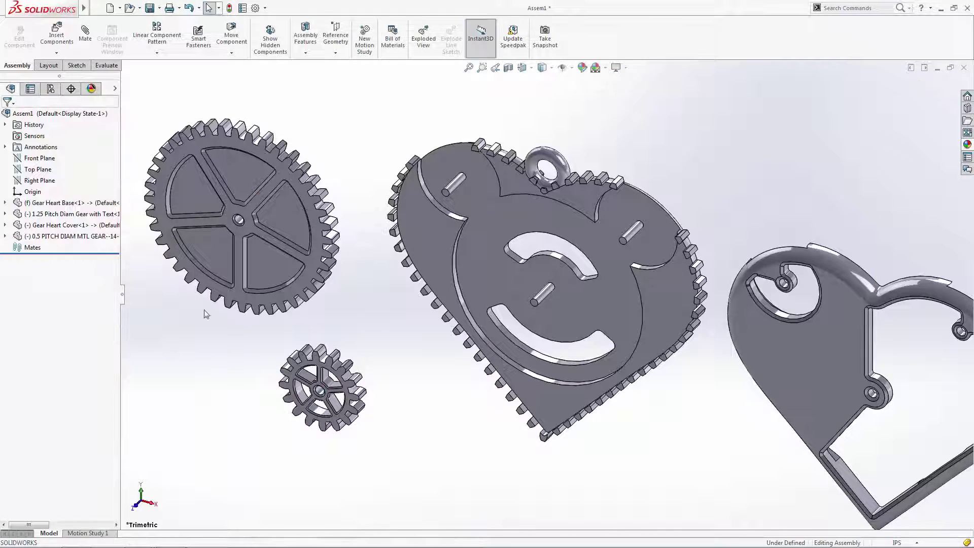
Insert a second 0.5 PITCH DIAM MTL GEAR and place it to the left of the first small gear.
click(56, 35)
click(57, 292)
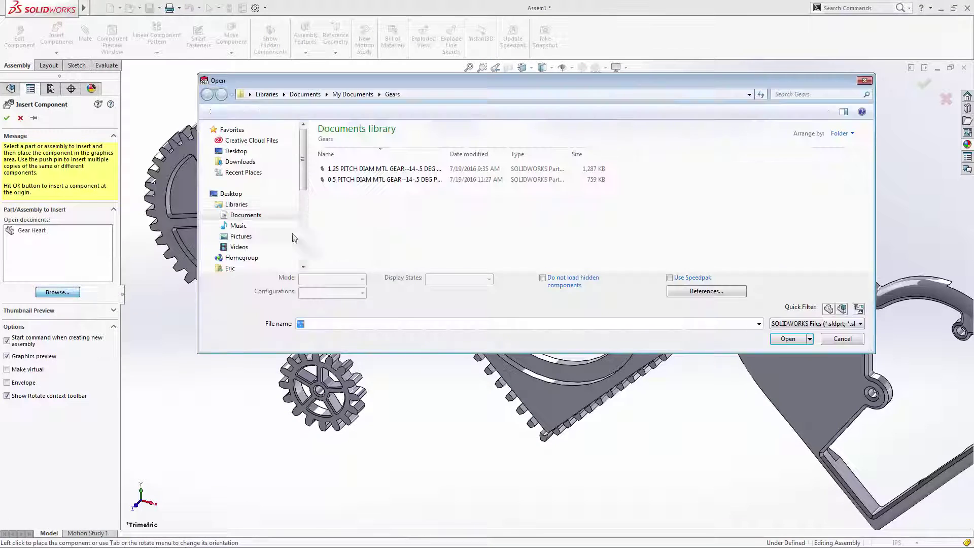
double_click(385, 180)
click(207, 395)
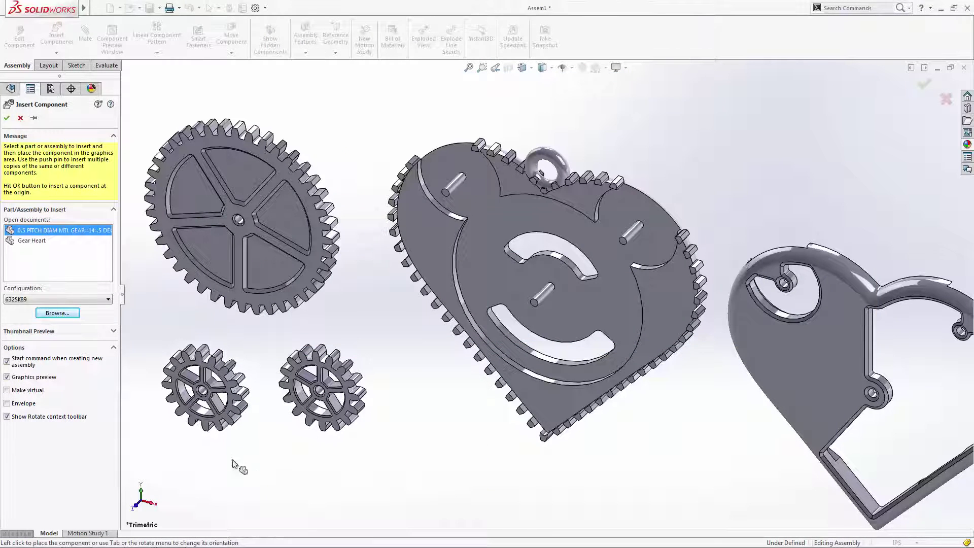
key(f)
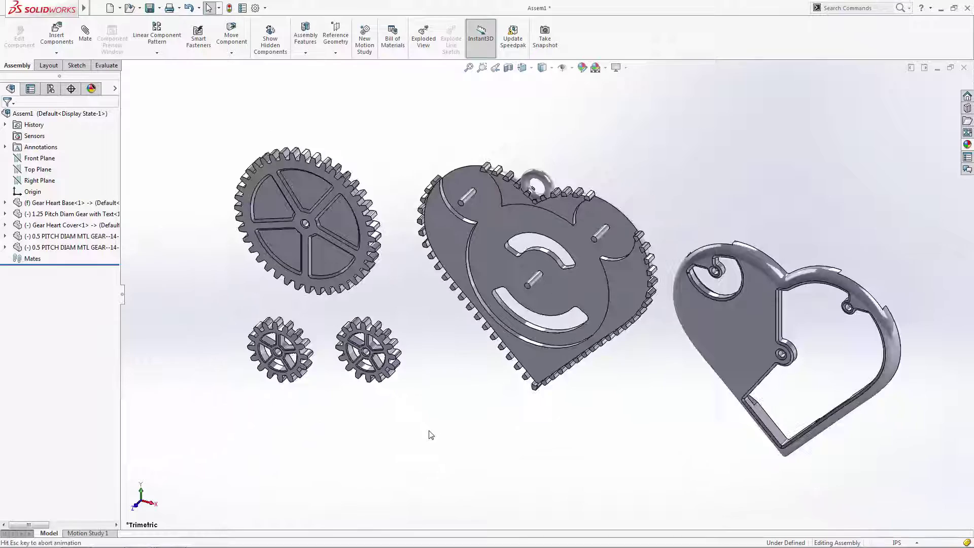
Apply the brushed steel appearance from the Metal library to the body of the Gear Heart Cover.
click(967, 145)
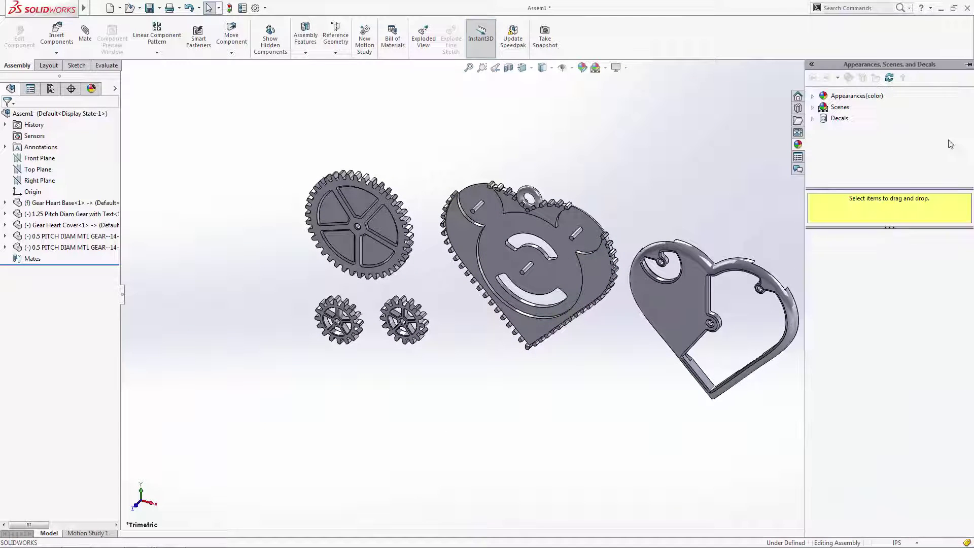
click(813, 97)
double_click(854, 117)
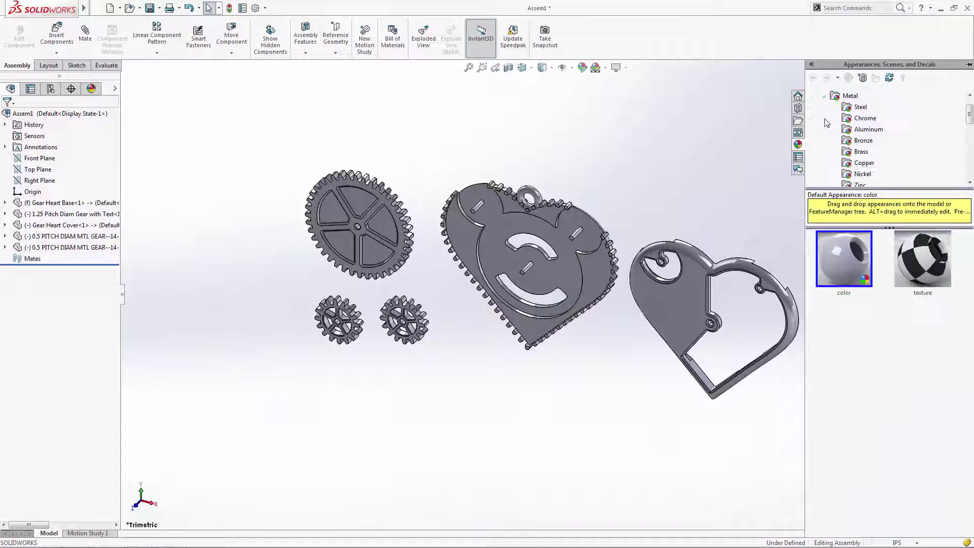
click(860, 107)
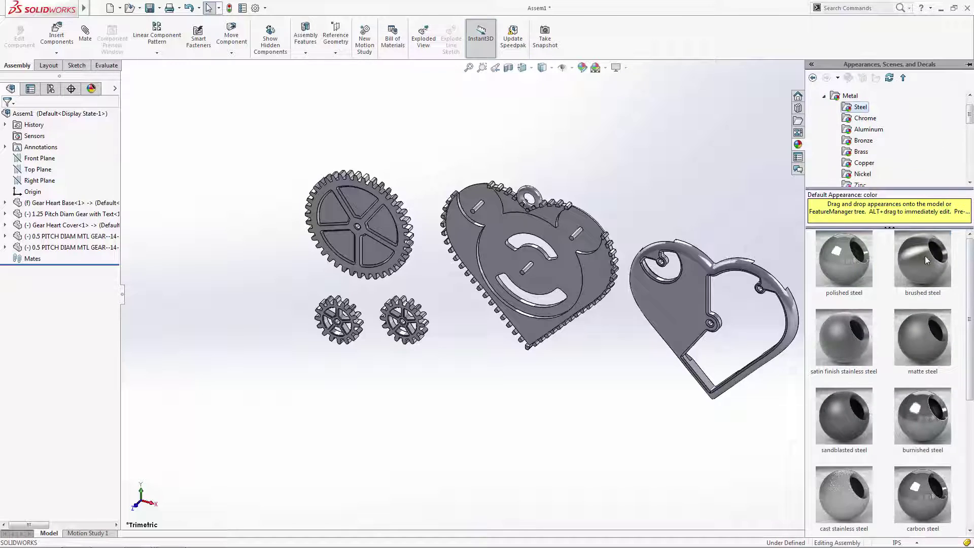
drag(925, 256, 687, 307)
click(678, 304)
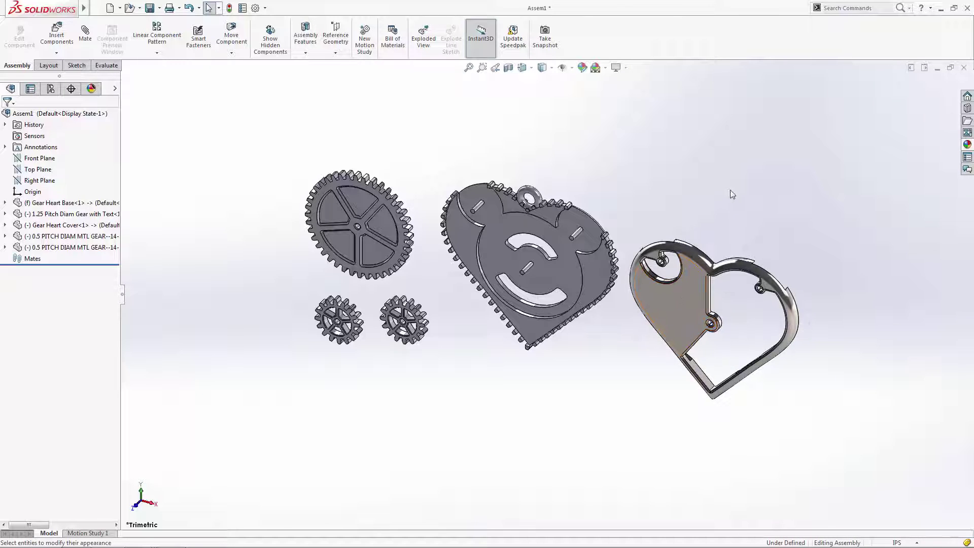
Apply the brushed bronze appearance to the body of the large 1.25 pitch gear.
click(968, 145)
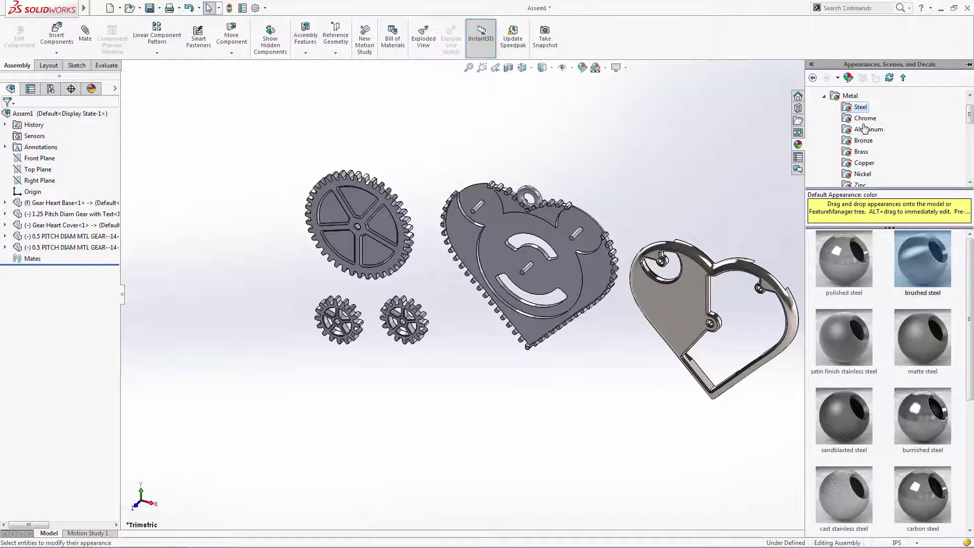
click(861, 142)
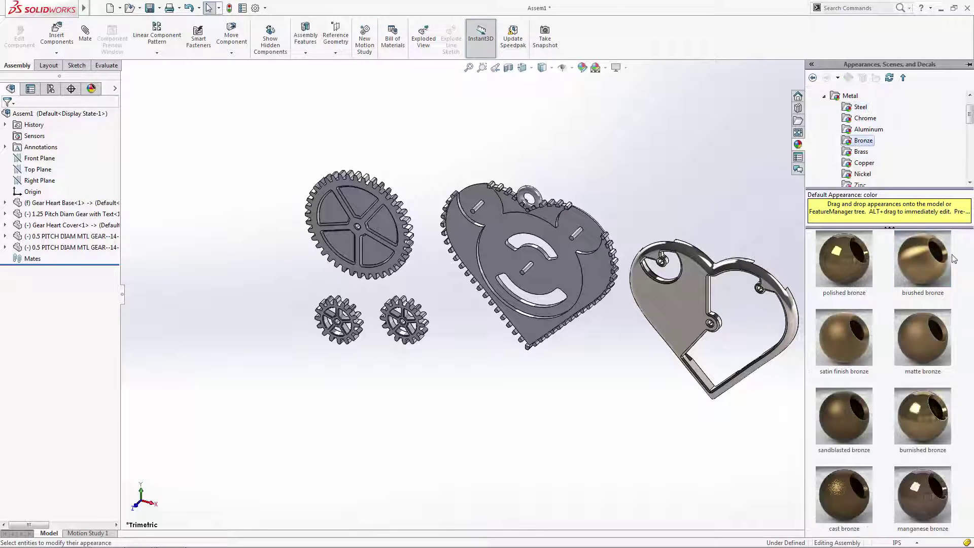
mouse_move(941, 262)
mouse_down()
mouse_move(934, 269)
mouse_move(444, 211)
mouse_move(389, 240)
mouse_up()
click(388, 237)
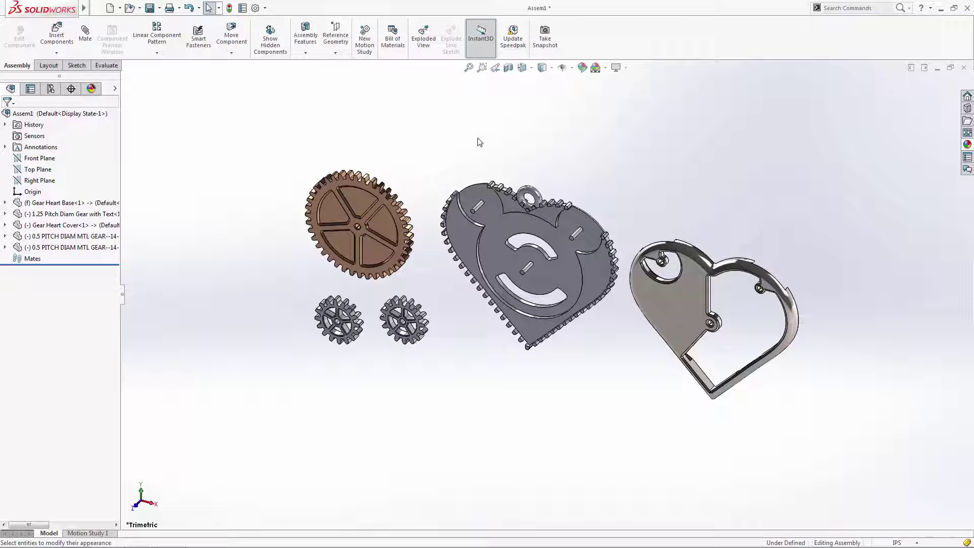
Edit brushed bronze to apply at component level and add both 0.5 pitch gears to its selected geometry.
click(92, 88)
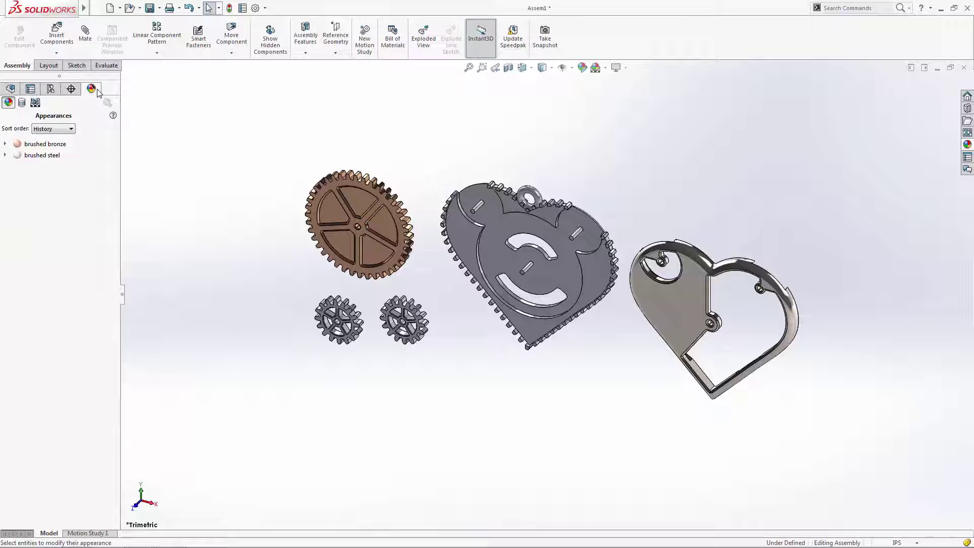
click(56, 145)
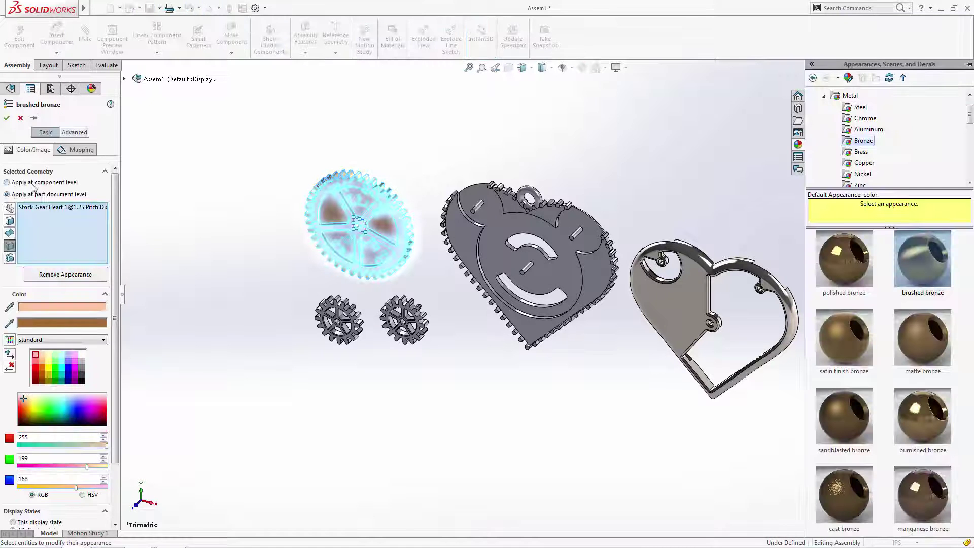
click(7, 183)
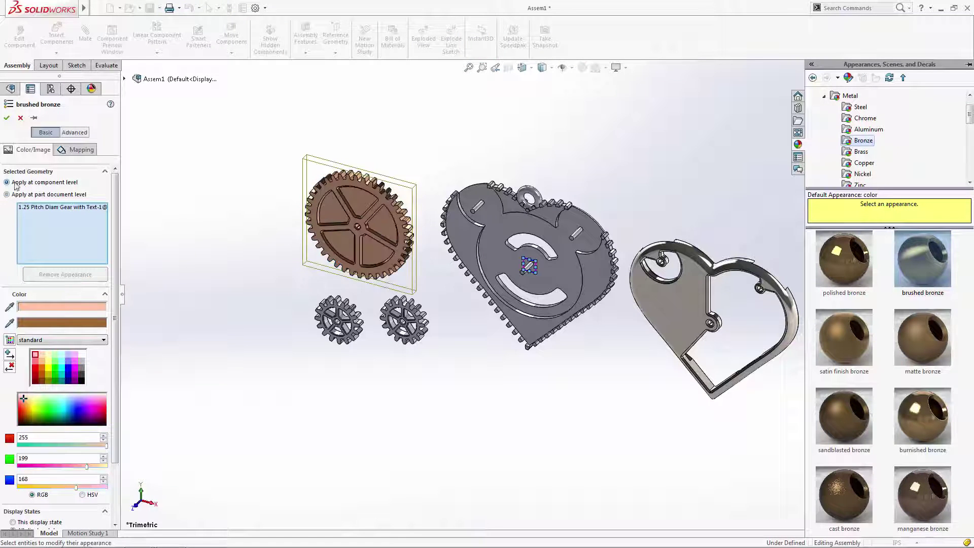
click(332, 333)
click(402, 339)
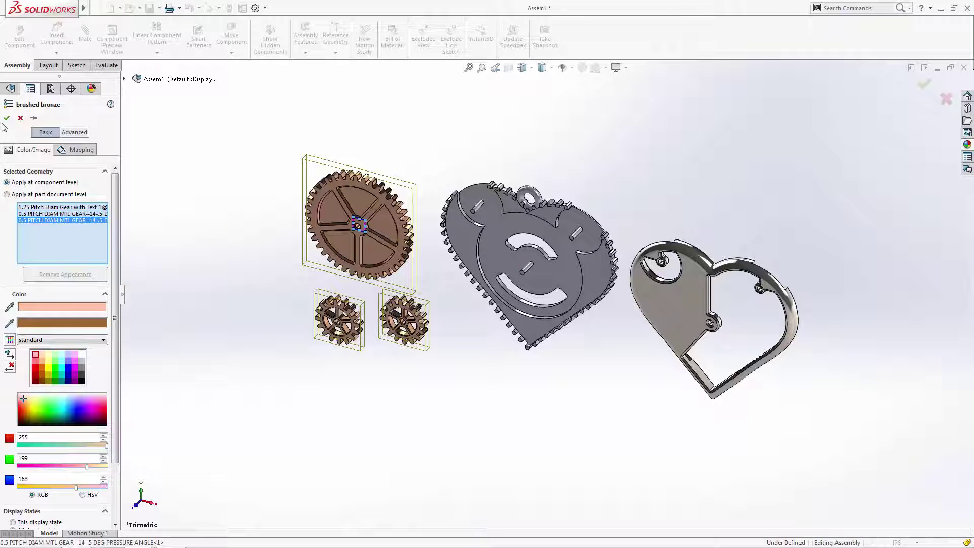
click(7, 117)
Edit brushed steel to apply at component level and add the Gear Heart Base to its selected geometry.
double_click(39, 152)
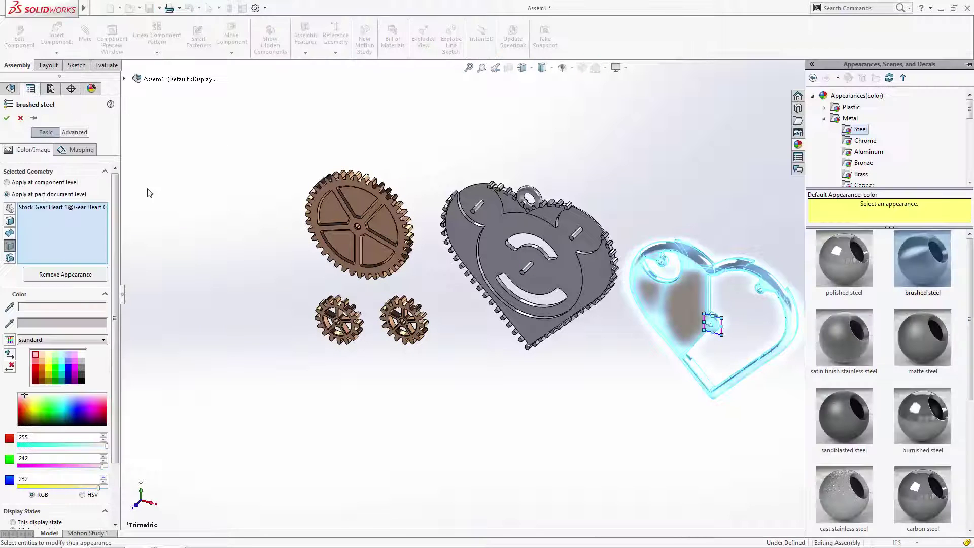
click(41, 184)
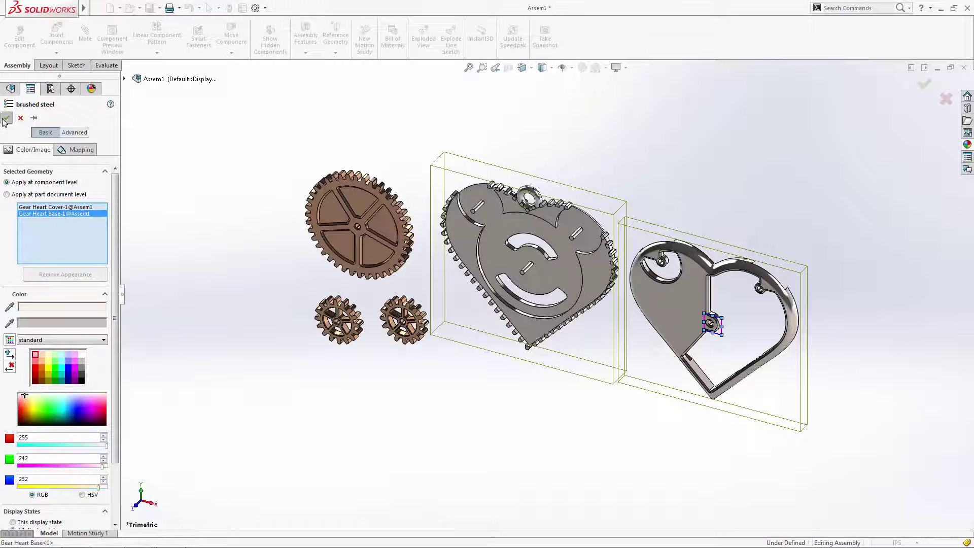
click(7, 119)
click(10, 88)
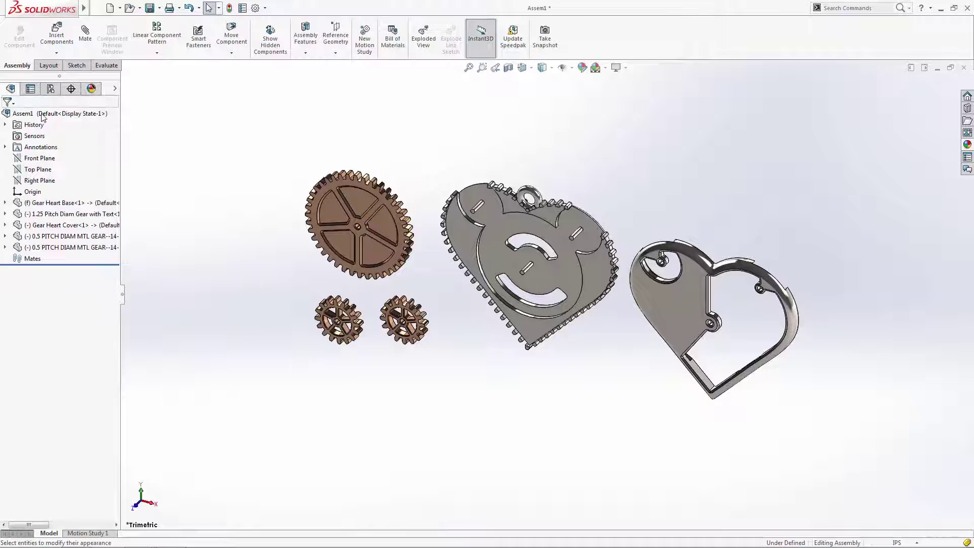
Add a coincident mate between the recessed inner face of the base and the text face of the 1.25 pitch gear.
click(85, 31)
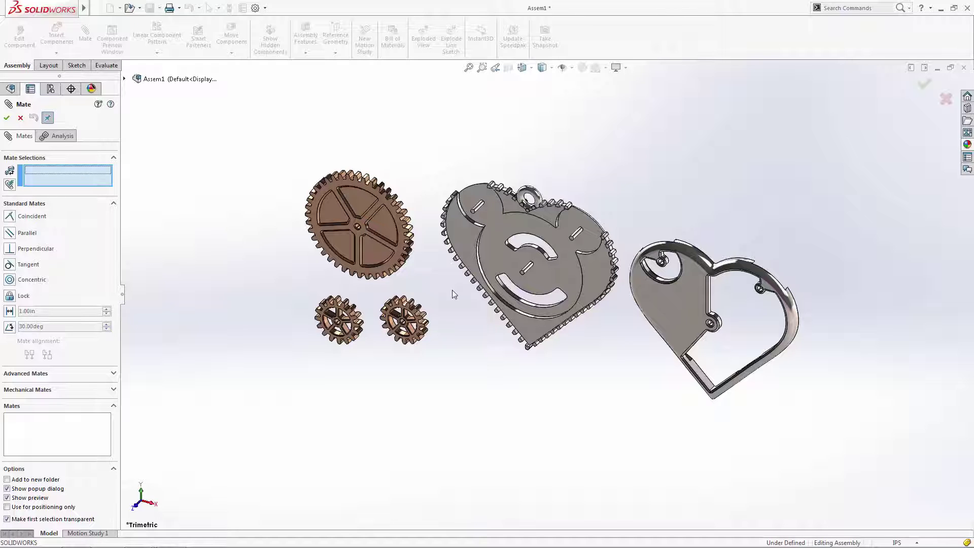
click(492, 258)
middle_drag(561, 358, 558, 325)
click(727, 203)
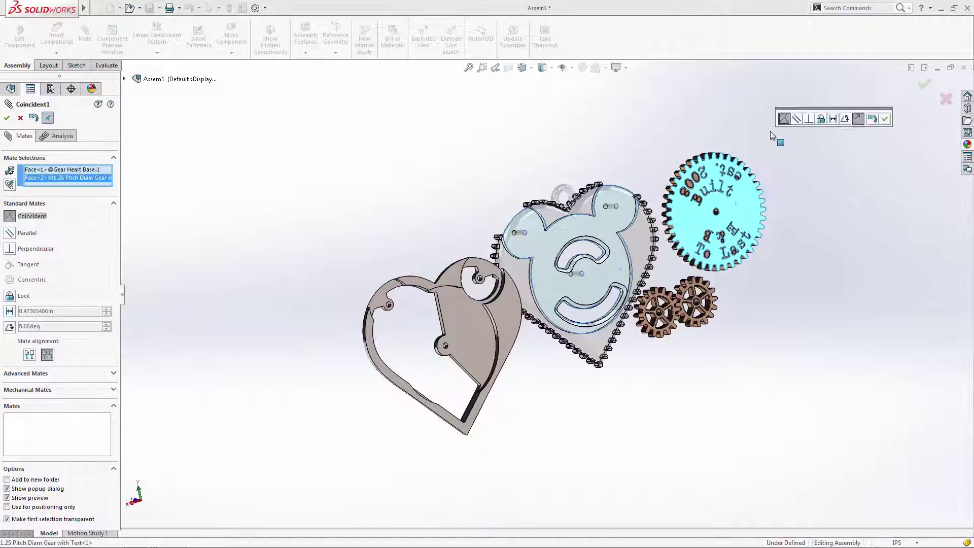
click(885, 118)
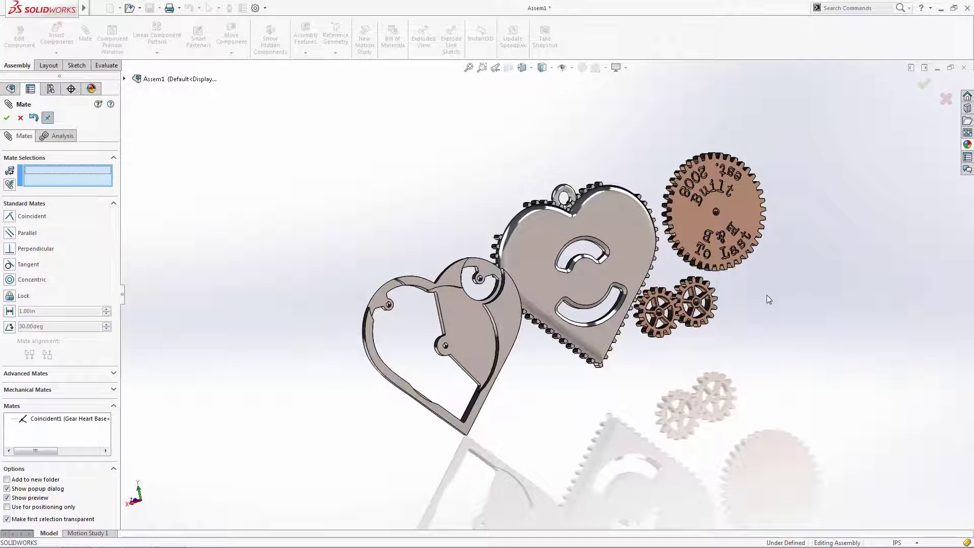
Add a concentric mate between the 1.25 pitch gear's centre hole and the base's central pin.
scroll(705, 218, down, 10)
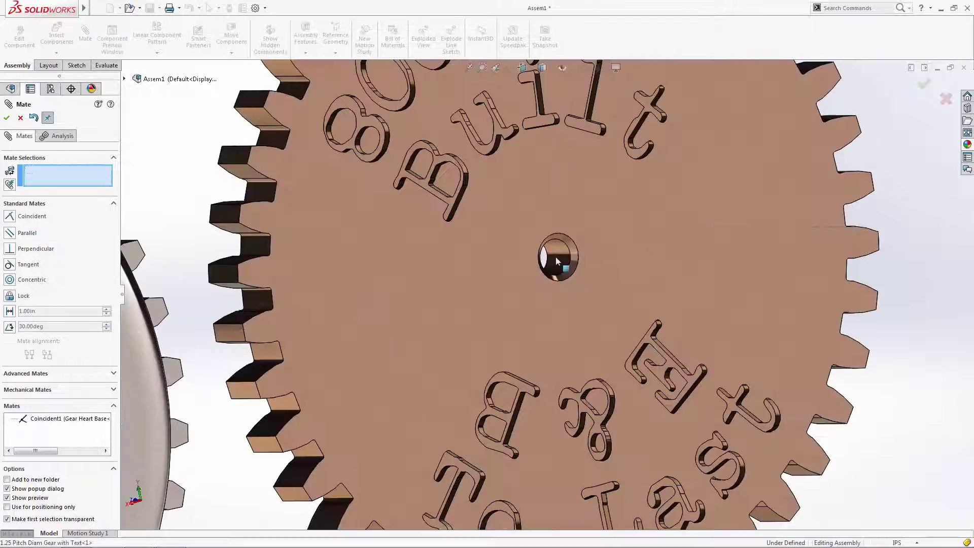
click(557, 262)
scroll(576, 304, up, 10)
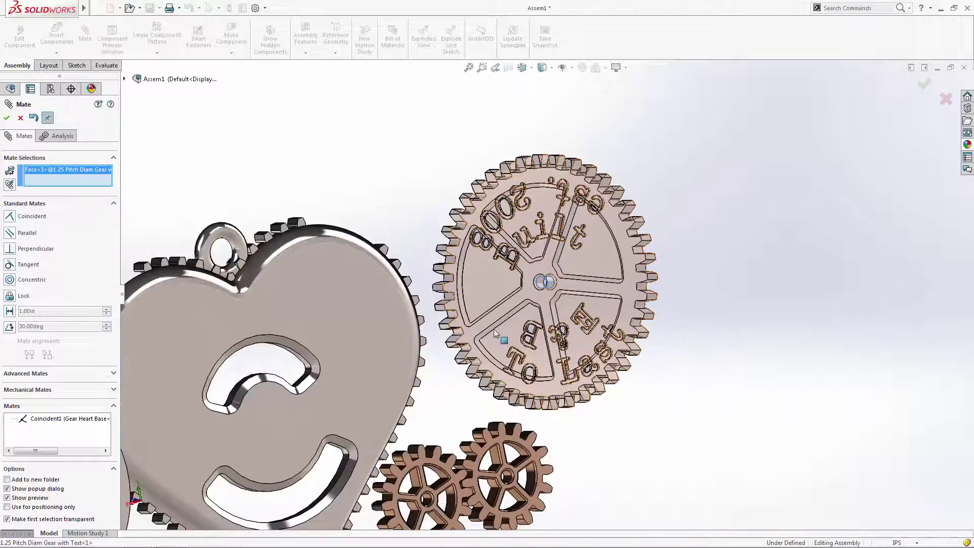
scroll(495, 332, up, 3)
click(599, 298)
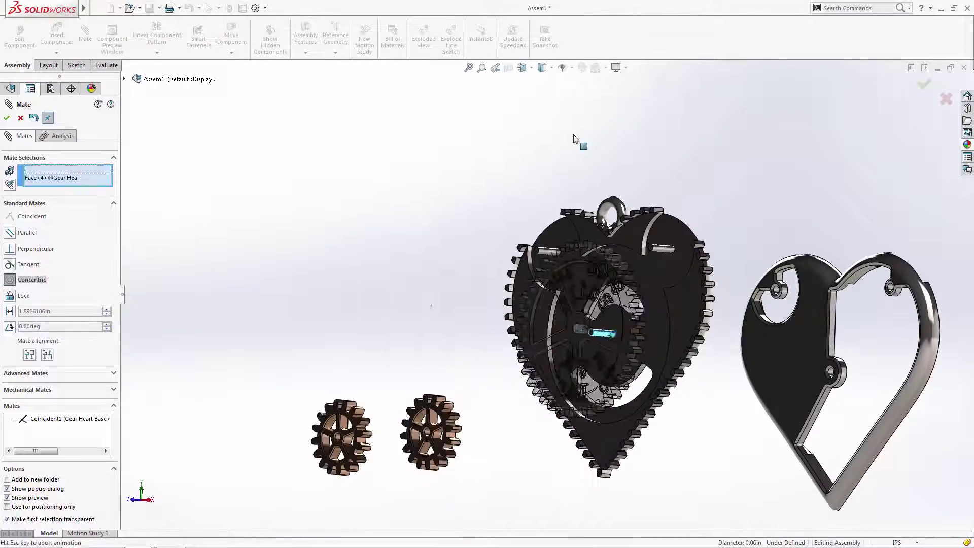
click(692, 122)
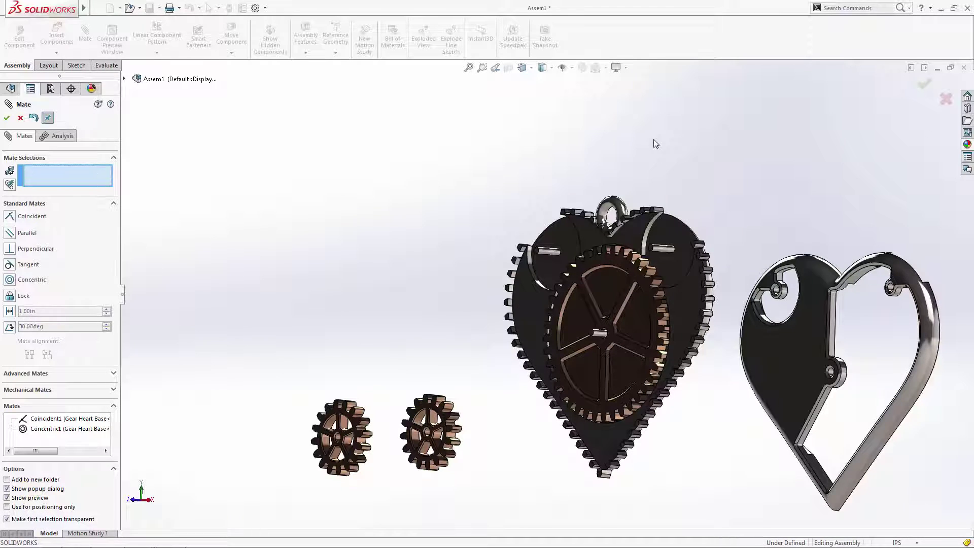
Add a coincident mate between the recessed inner face of the base and the back face of one 0.5 pitch gear.
click(684, 257)
key(shift+Left)
key(shift+Left)
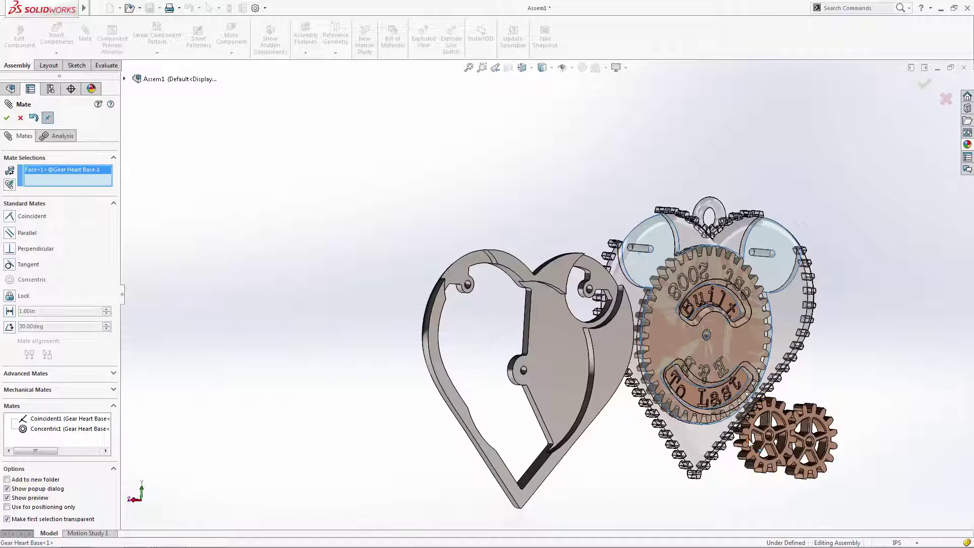
click(752, 441)
click(849, 195)
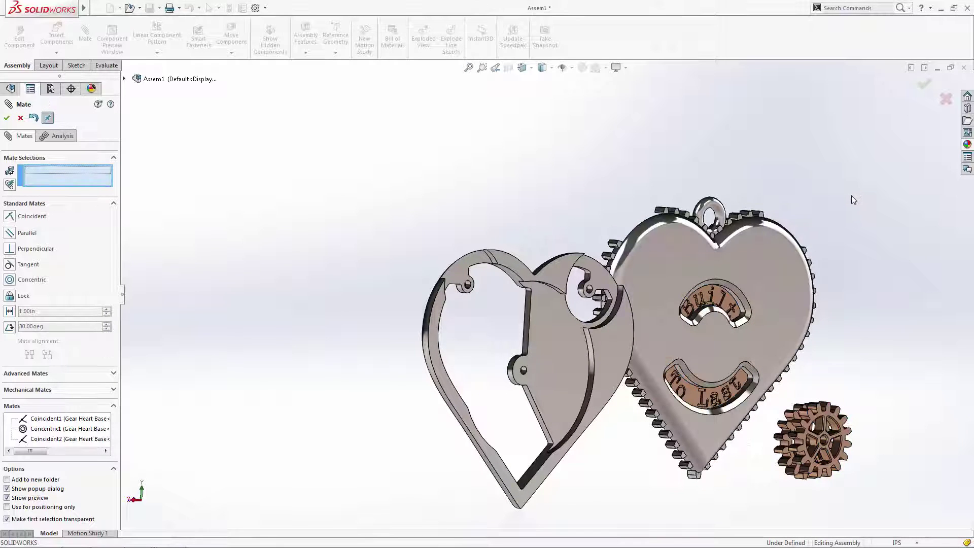
Add a concentric mate between that 0.5 pitch gear's centre hole and the upper-right pin of the base.
click(827, 443)
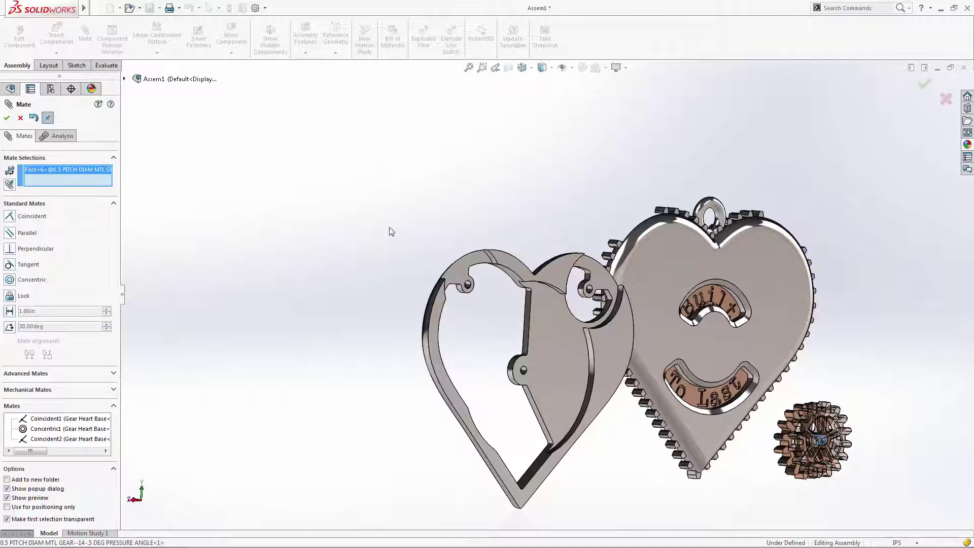
middle_drag(391, 232, 634, 263)
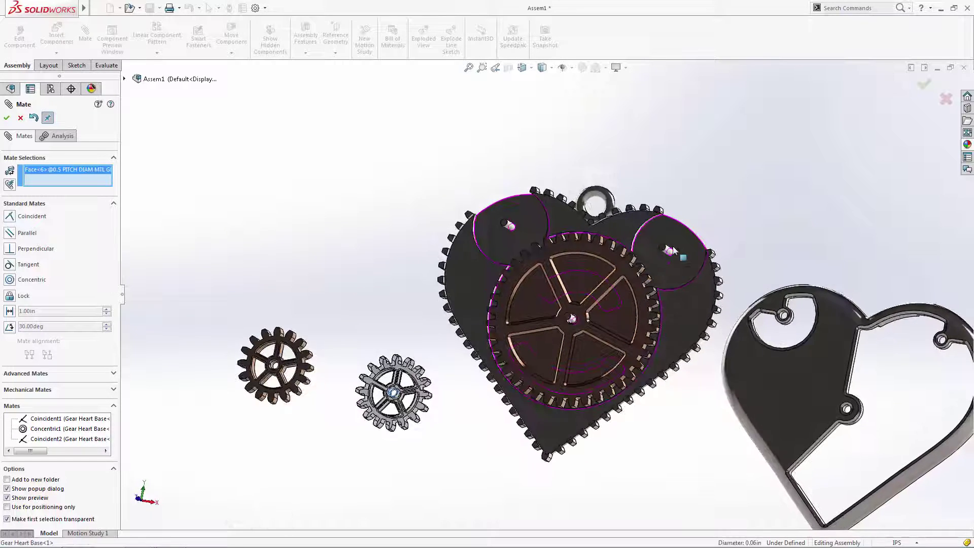
scroll(674, 250, down, 3)
click(648, 254)
click(813, 160)
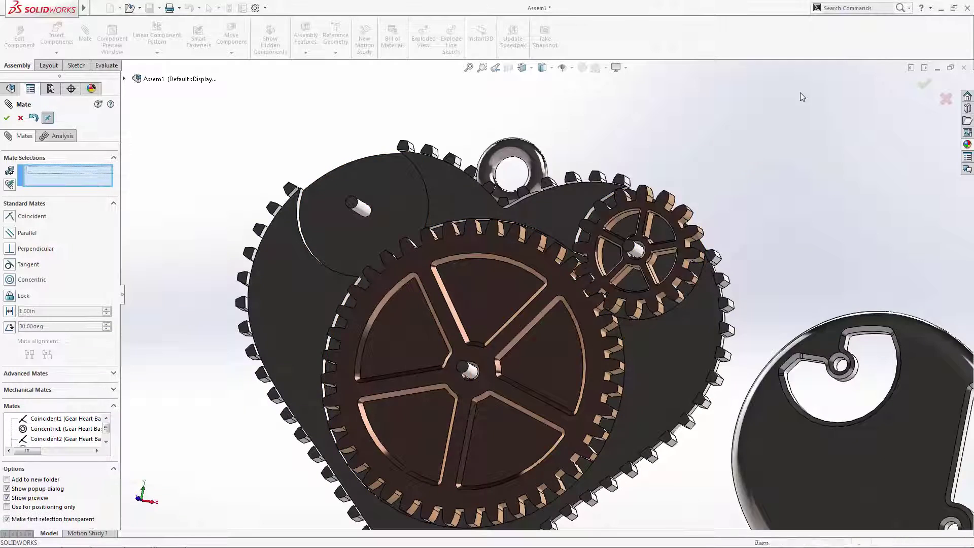
Add a coincident mate between the recessed inner face of the base and the back face of the remaining 0.5 pitch gear.
scroll(518, 274, up, 3)
click(436, 234)
scroll(372, 280, up, 2)
middle_drag(372, 280, 676, 482)
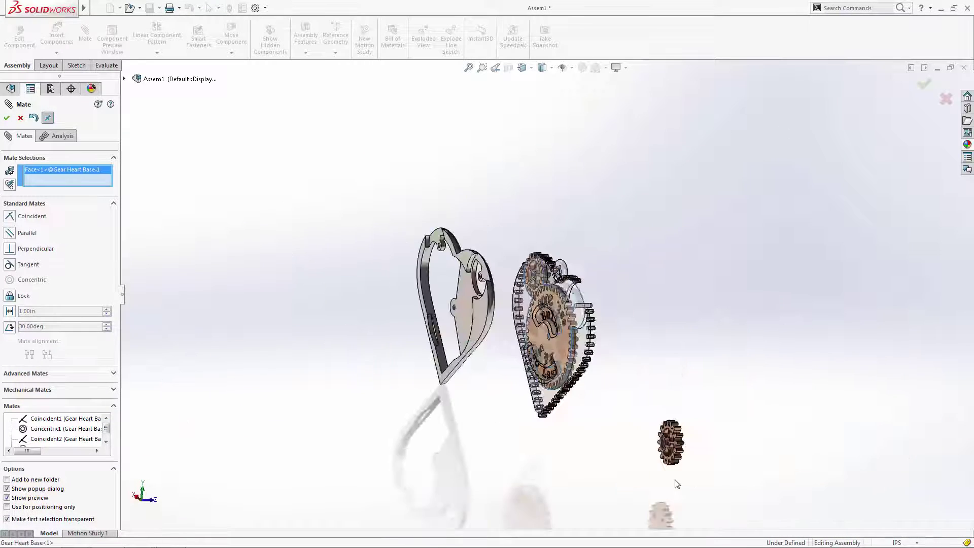
scroll(665, 446, down, 5)
click(682, 302)
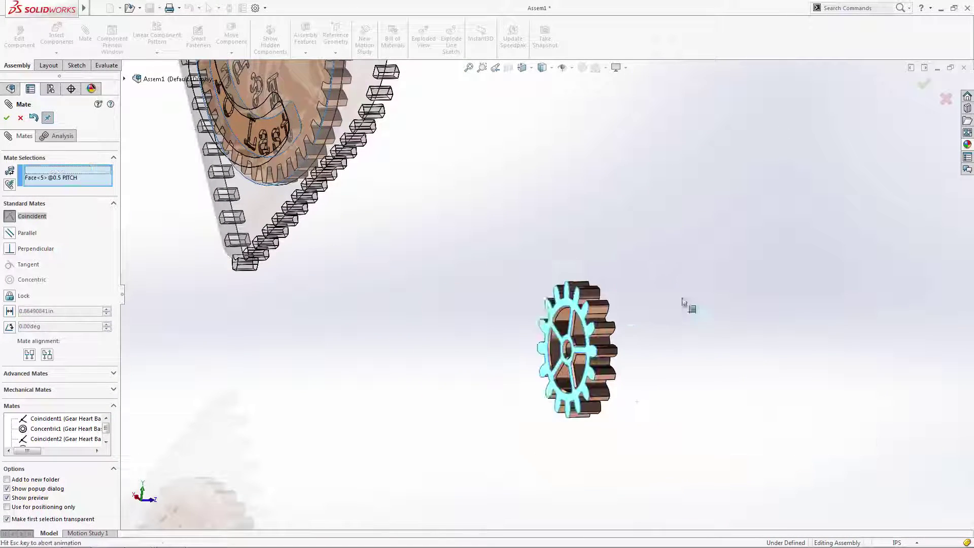
click(682, 341)
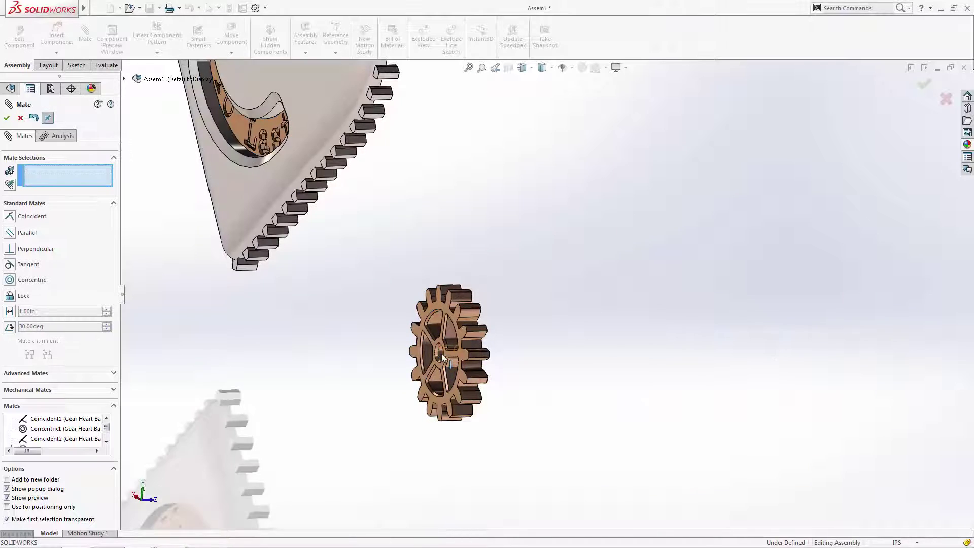
Add a concentric mate between the remaining 0.5 pitch gear's centre hole and the upper-left pin of the base.
click(442, 354)
middle_drag(529, 342, 445, 256)
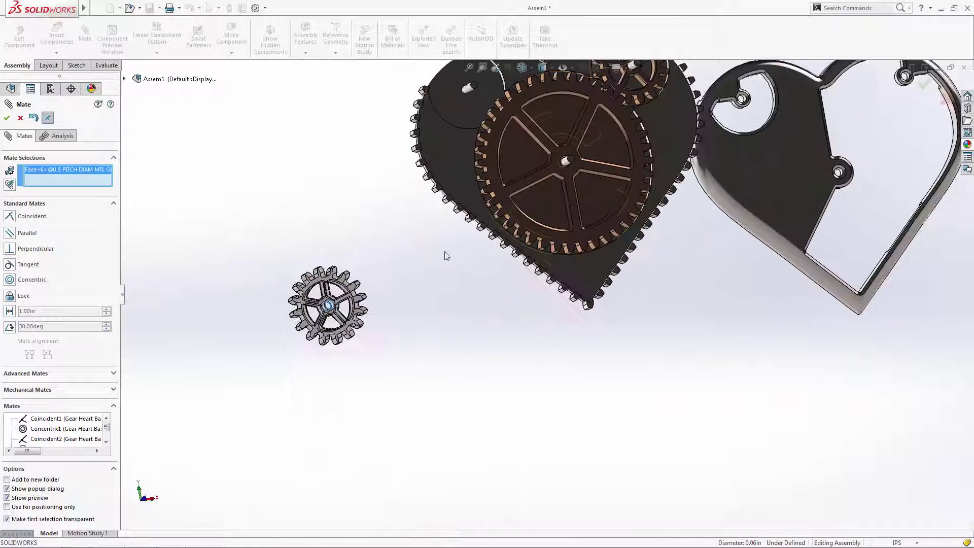
scroll(442, 203, down, 6)
click(432, 149)
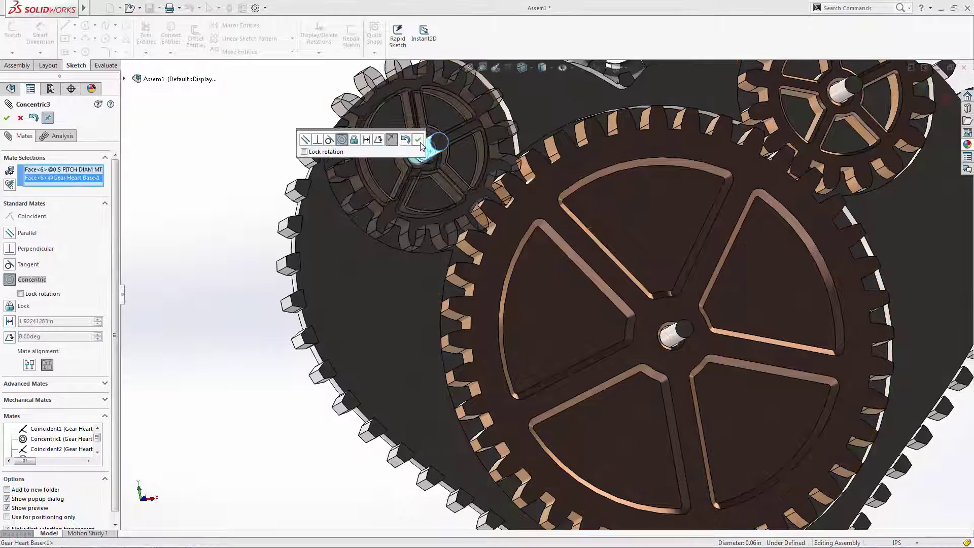
click(417, 140)
Add a coincident mate between the back face of the Gear Heart Cover and the recessed inner face of the base.
scroll(228, 312, up, 8)
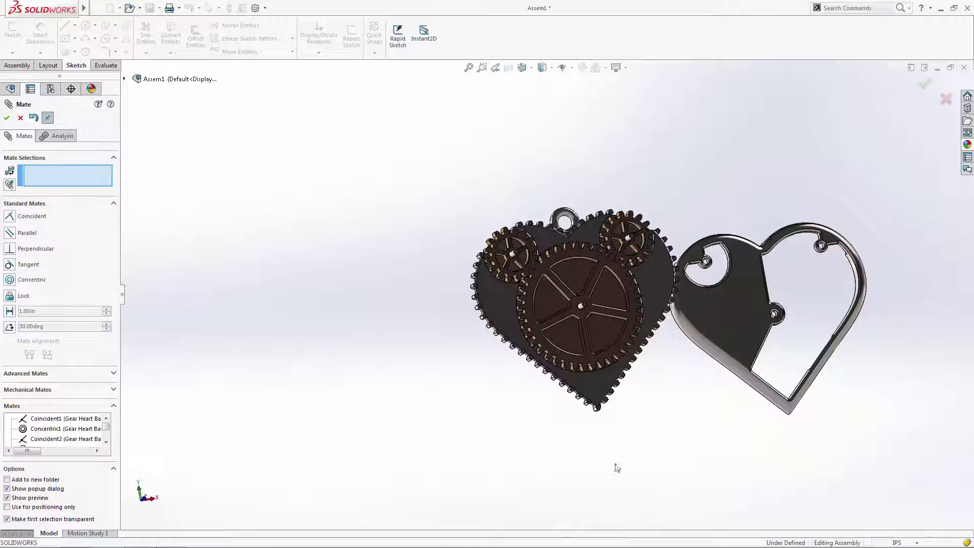
middle_drag(712, 394, 850, 396)
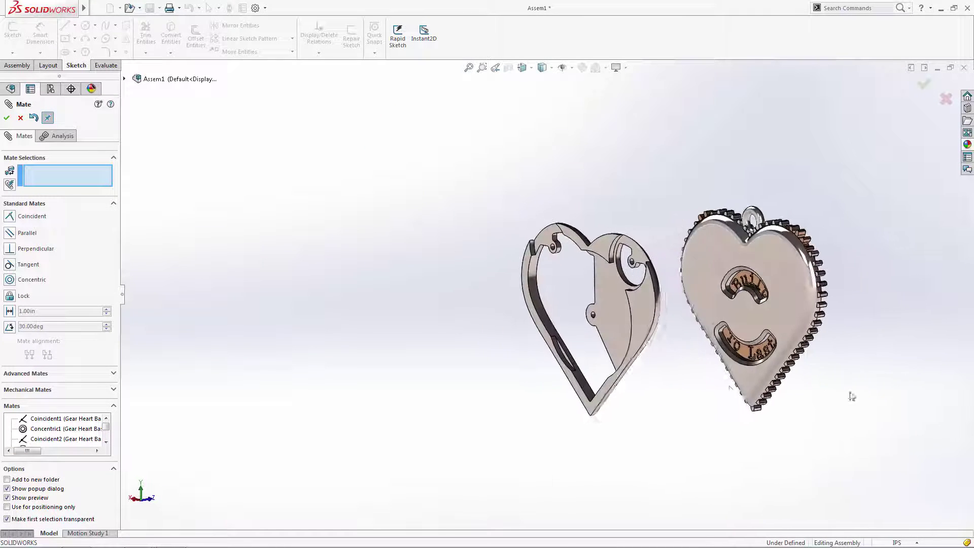
click(647, 309)
middle_drag(840, 353, 659, 294)
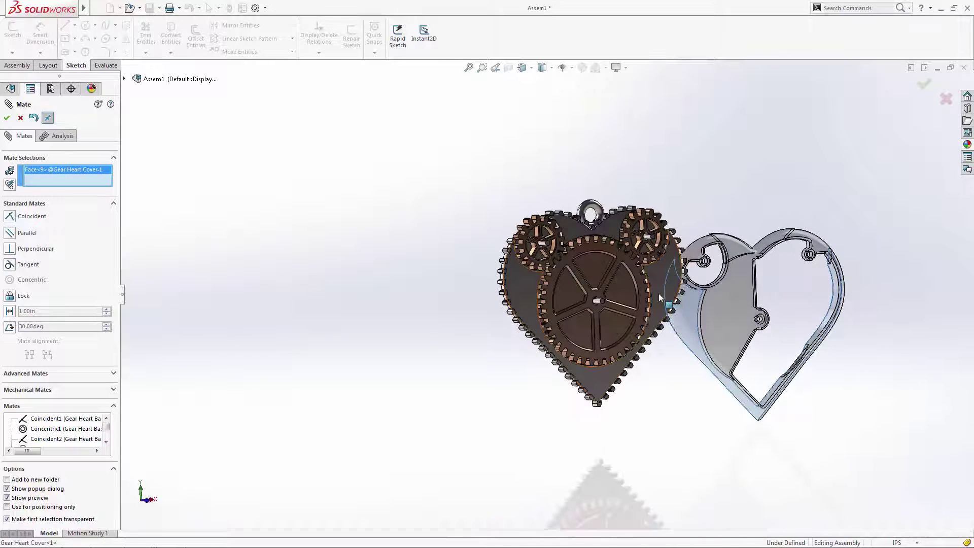
click(663, 274)
click(778, 251)
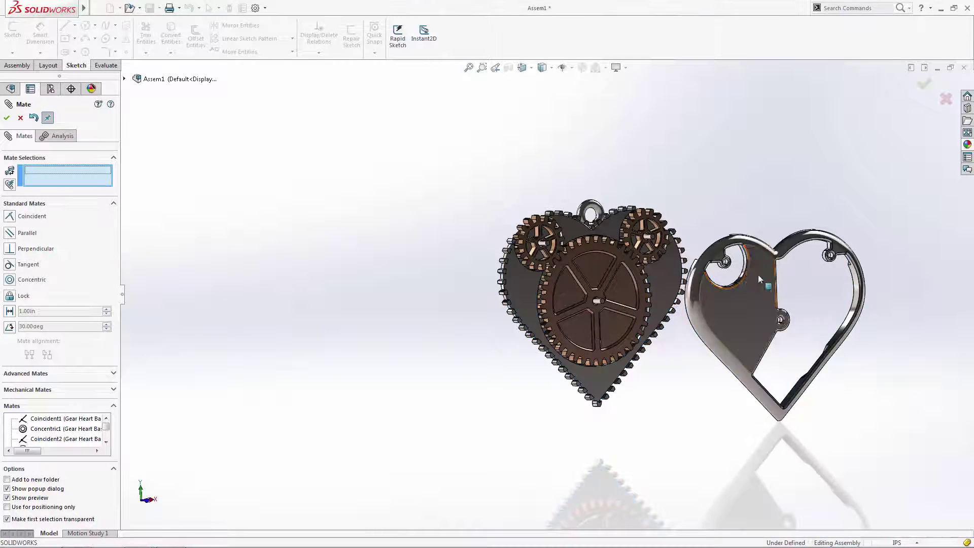
Add a concentric mate between the cover's upper-left hole and the upper-left pin of the base.
scroll(758, 275, down, 10)
click(586, 282)
key(f)
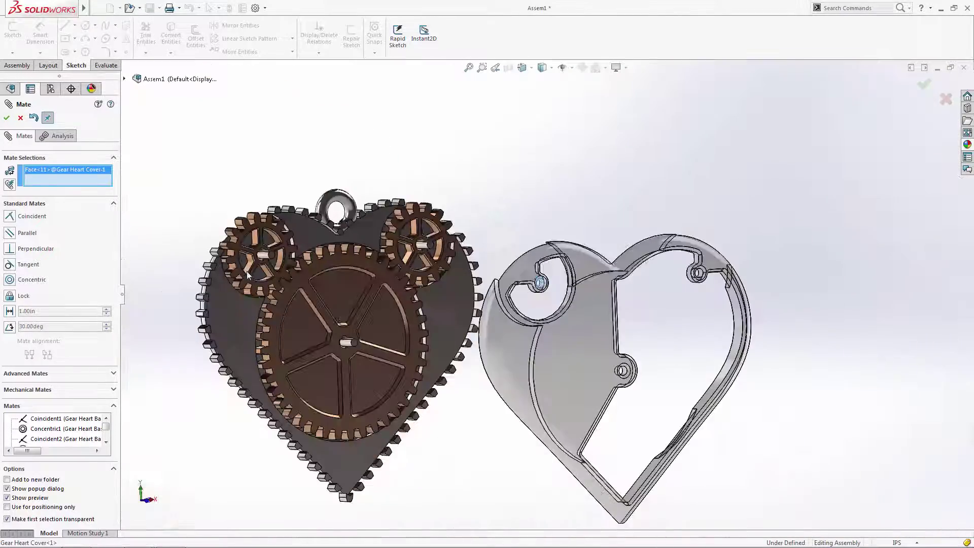
scroll(239, 242, down, 5)
click(365, 251)
click(349, 238)
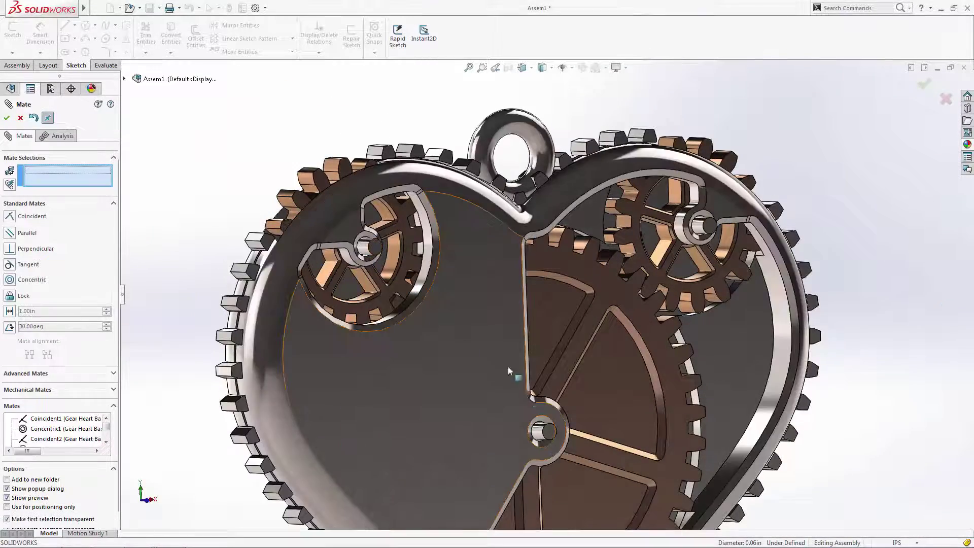
Add a concentric mate between the base's central pin and the cover's centre hole, and finish mating with the assembly in front view.
scroll(507, 366, down, 10)
click(526, 330)
click(528, 333)
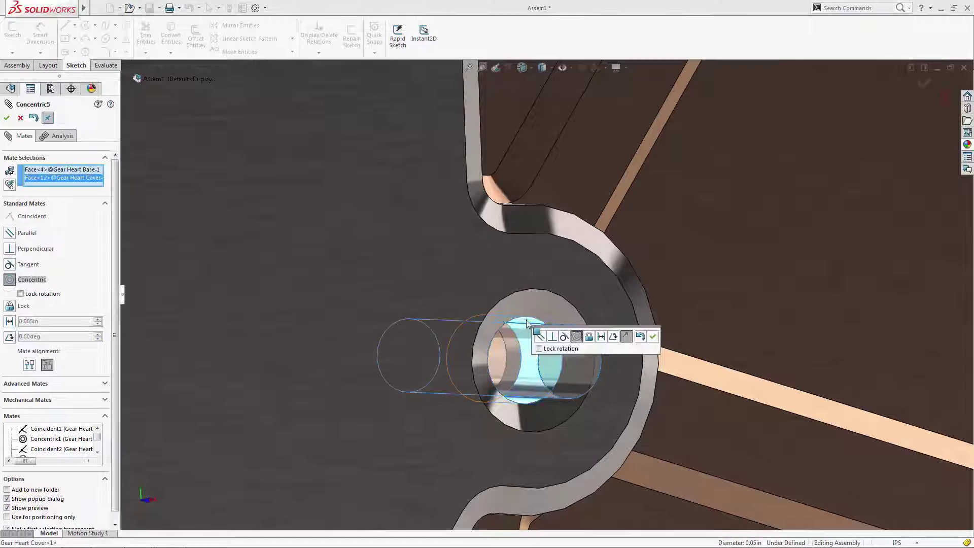
click(615, 337)
key(f)
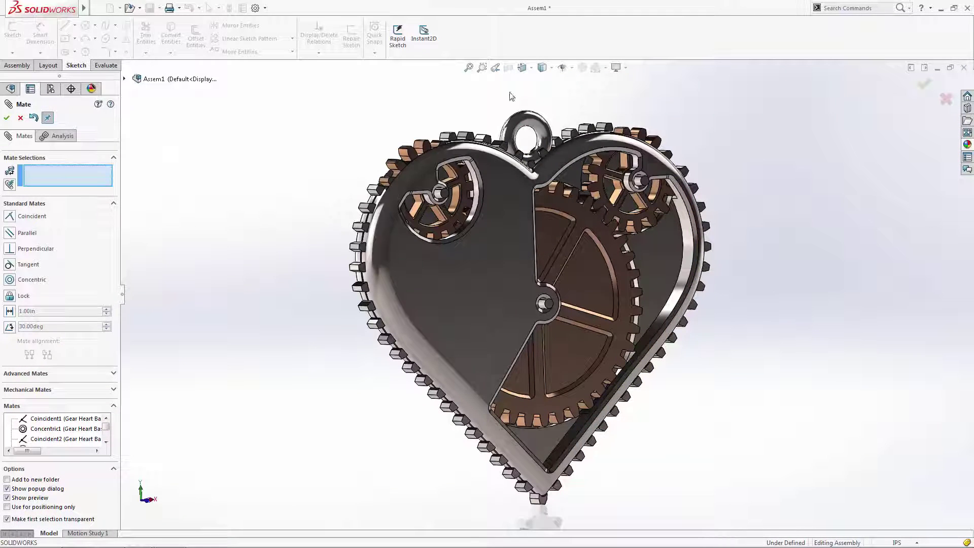
click(522, 67)
click(524, 87)
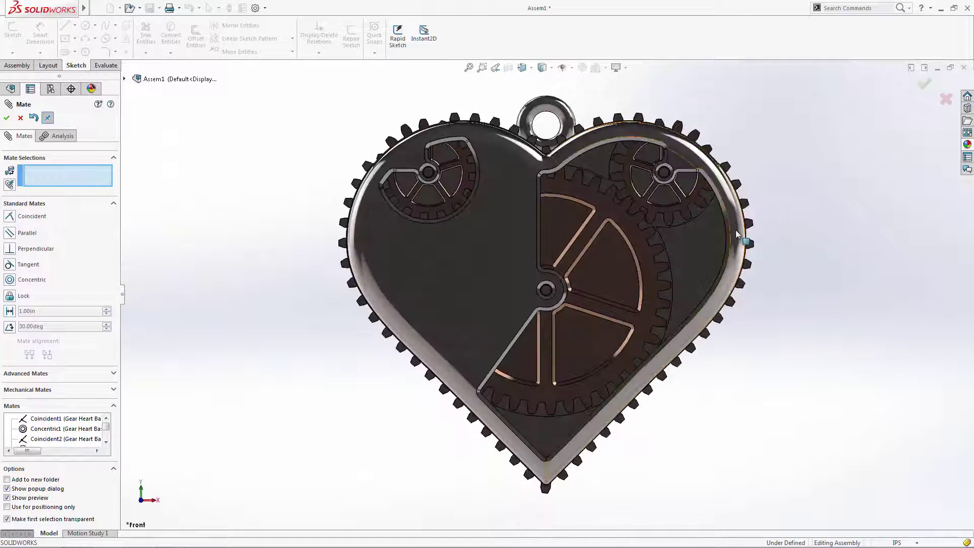
click(7, 118)
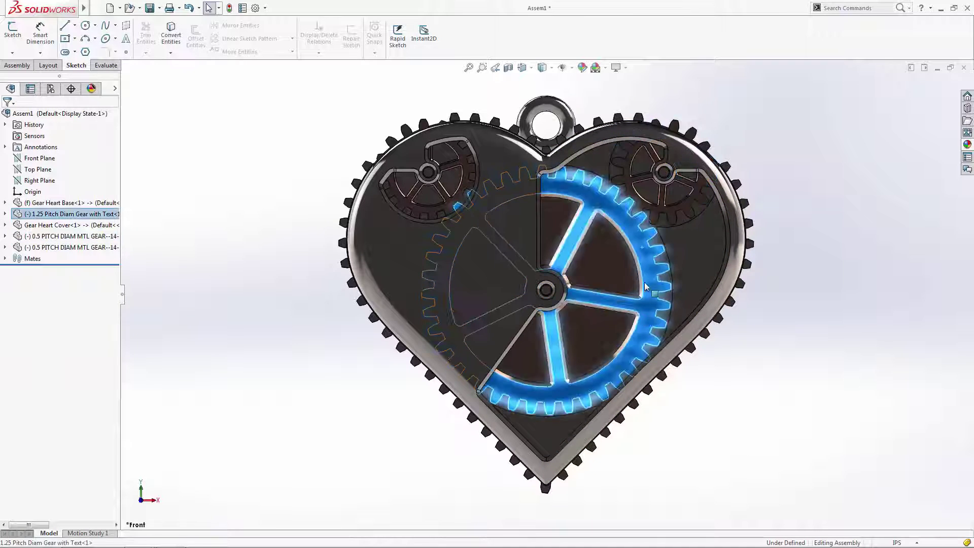
Rotate the 1.25 pitch gear and the upper-right 0.5 pitch gear so that their teeth line up.
drag(646, 287, 785, 374)
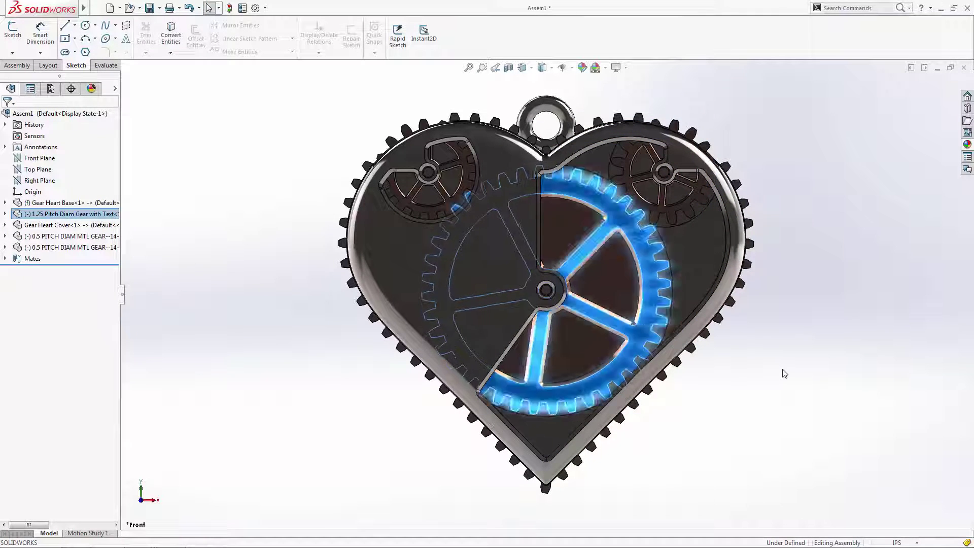
scroll(622, 217, down, 8)
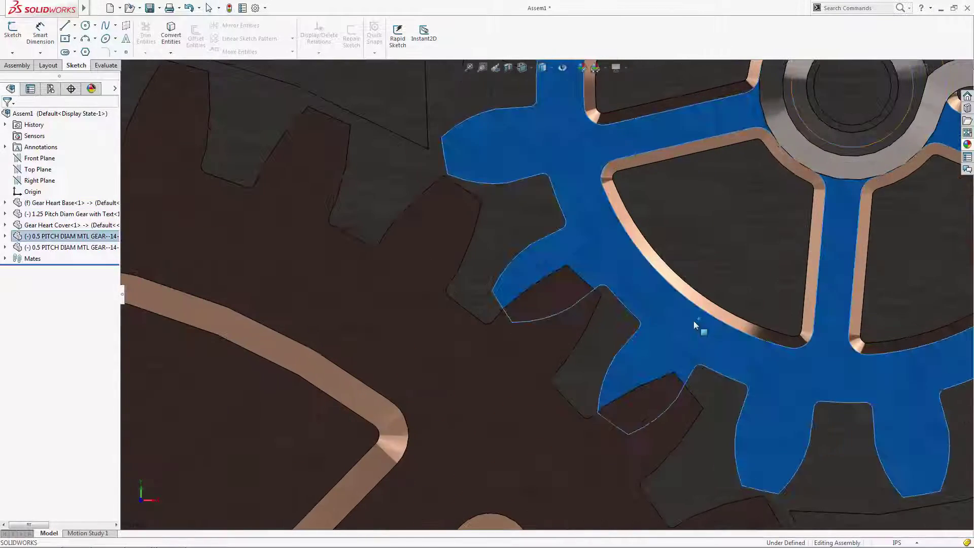
drag(693, 321, 668, 306)
Rotate the upper-left 0.5 pitch gear slightly so its teeth line up with the 1.25 pitch gear, and return to the front view.
key(ctrl+1)
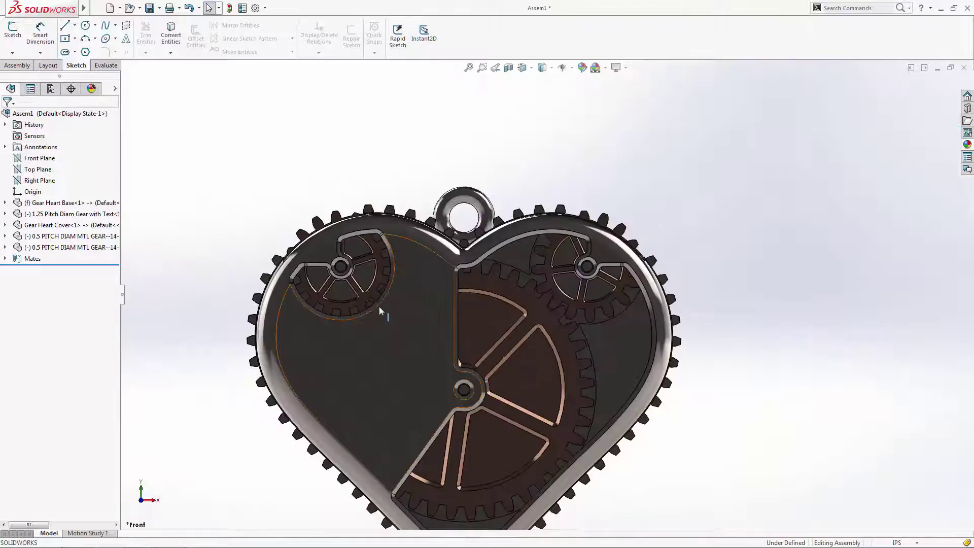
scroll(380, 308, down, 8)
click(493, 231)
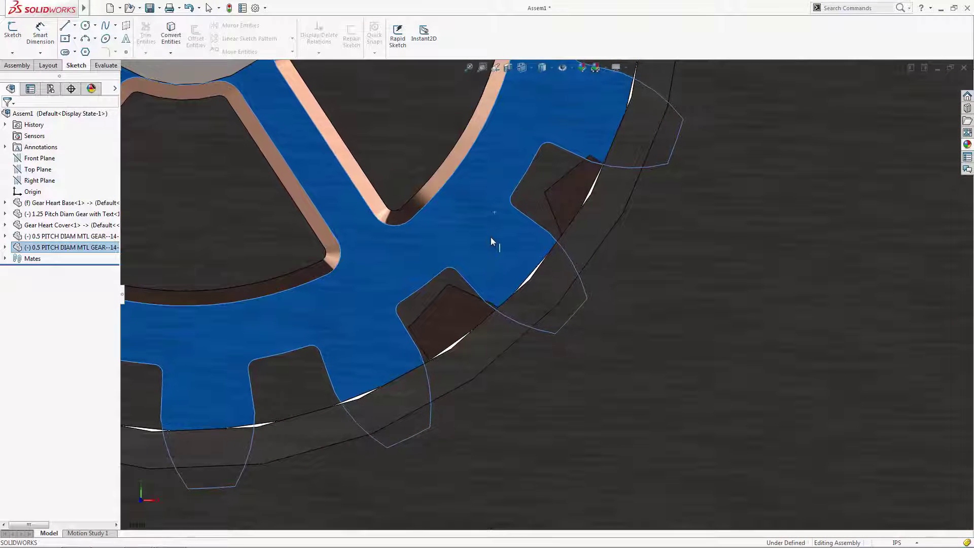
drag(491, 237, 494, 236)
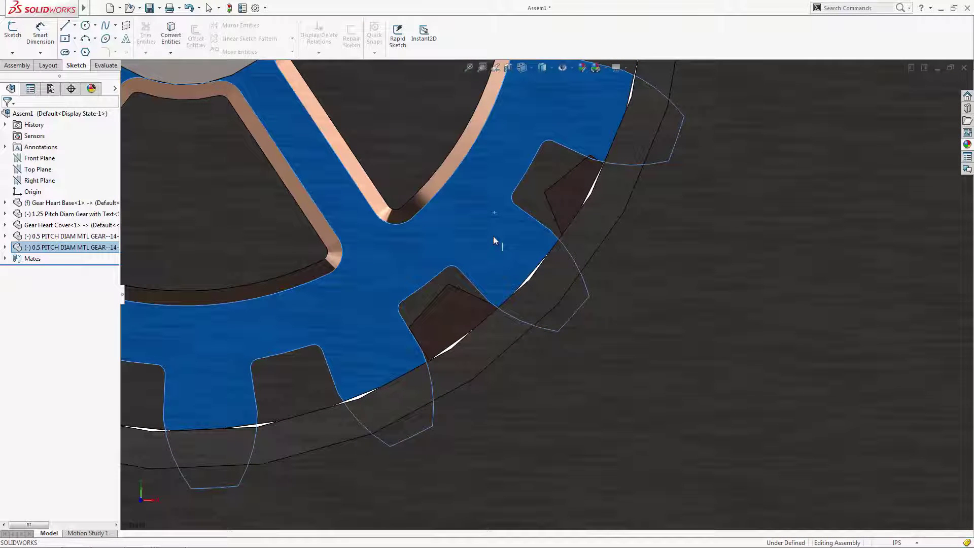
key(ctrl+1)
click(442, 202)
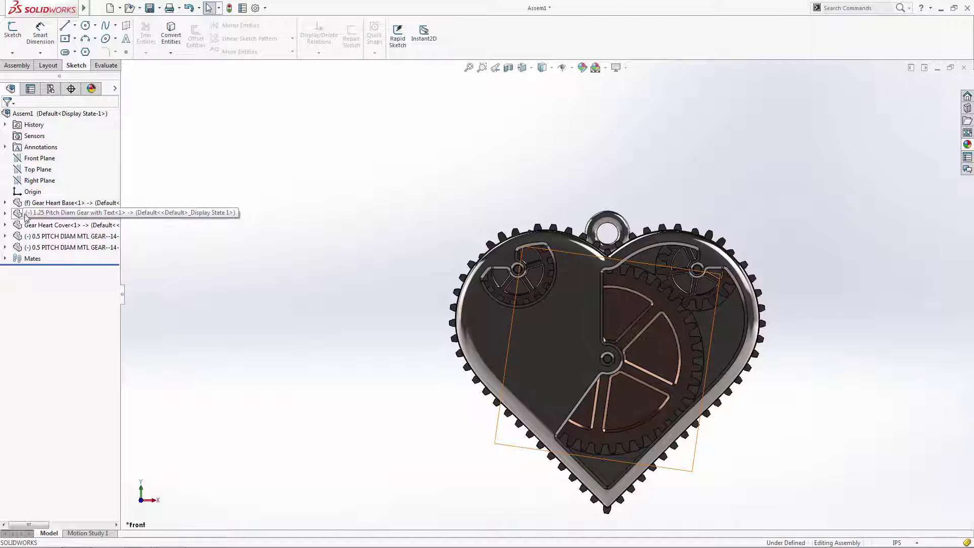
Start editing the 1.25 Pitch Diam Gear with Text part within the assembly and agree to save the assembly first.
click(5, 213)
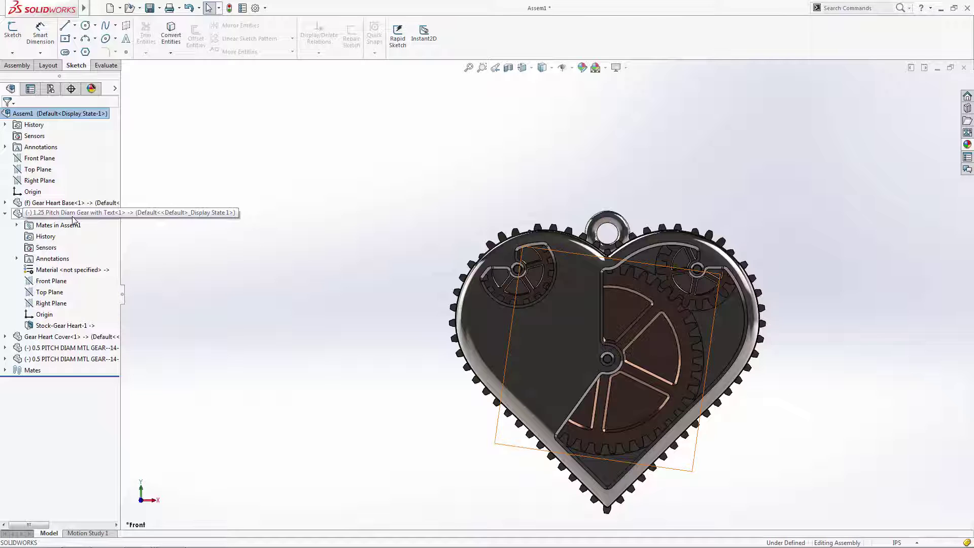
click(73, 216)
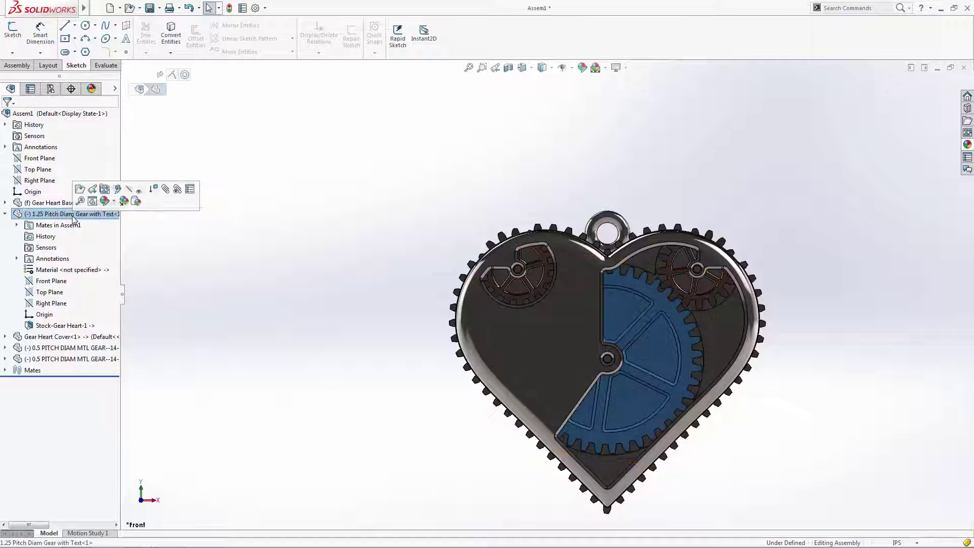
click(117, 190)
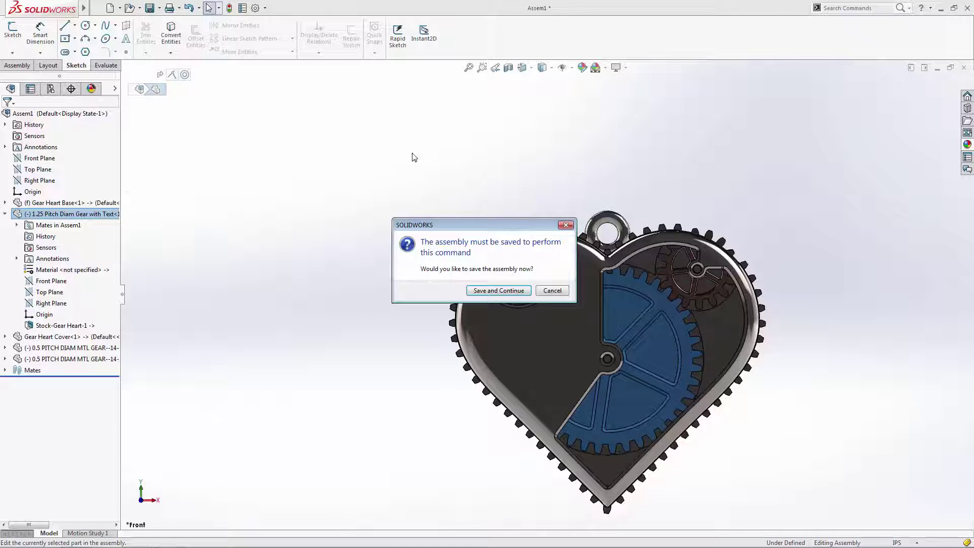
click(502, 291)
click(498, 277)
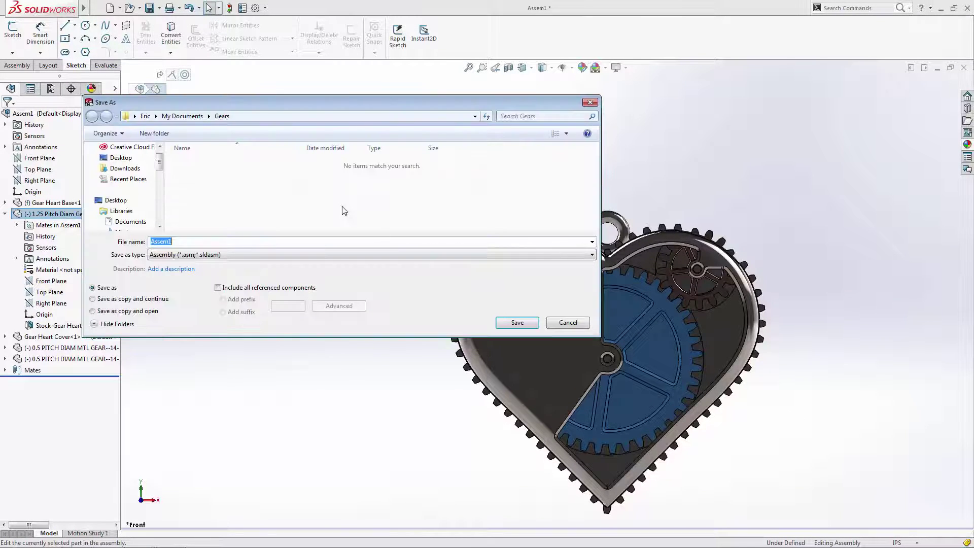
Save the assembly as Gear Heart Assembly in the desktop's Gear Heart folder, together with all modified components.
click(121, 158)
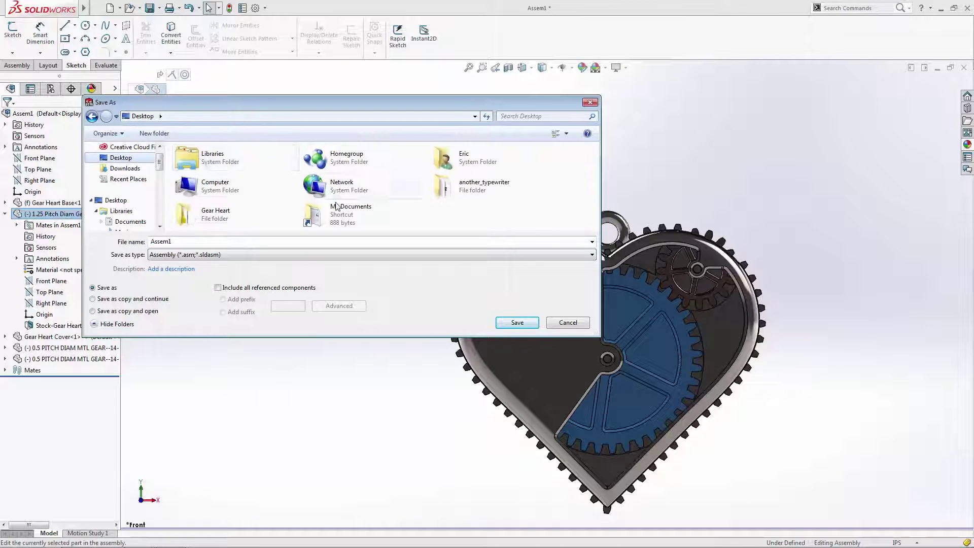
double_click(221, 220)
double_click(206, 245)
text(G)
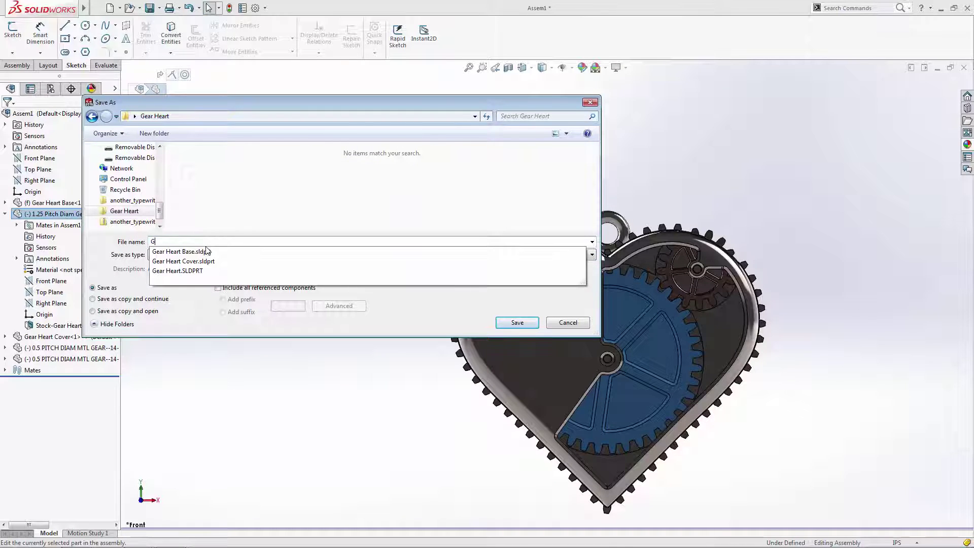
text(ear Heart Assemb)
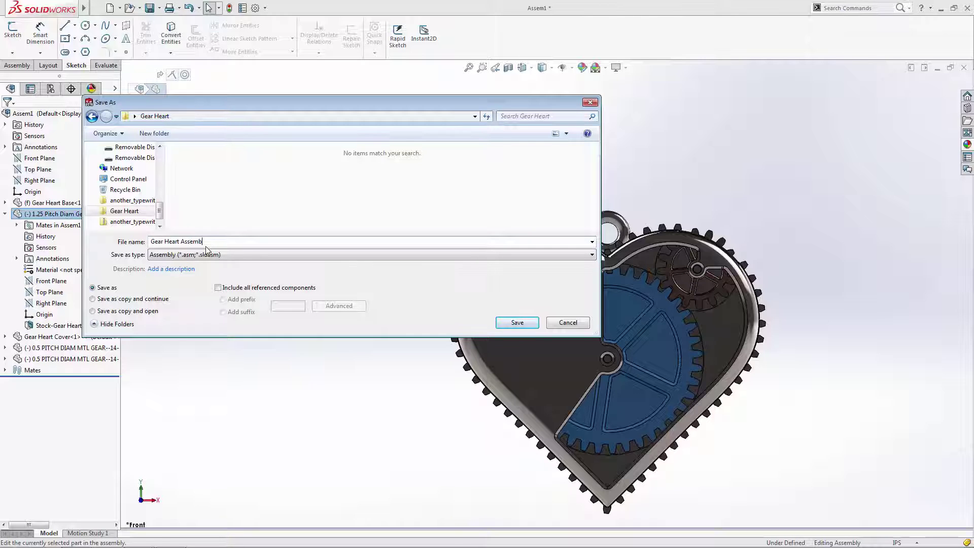
text(ly)
click(501, 326)
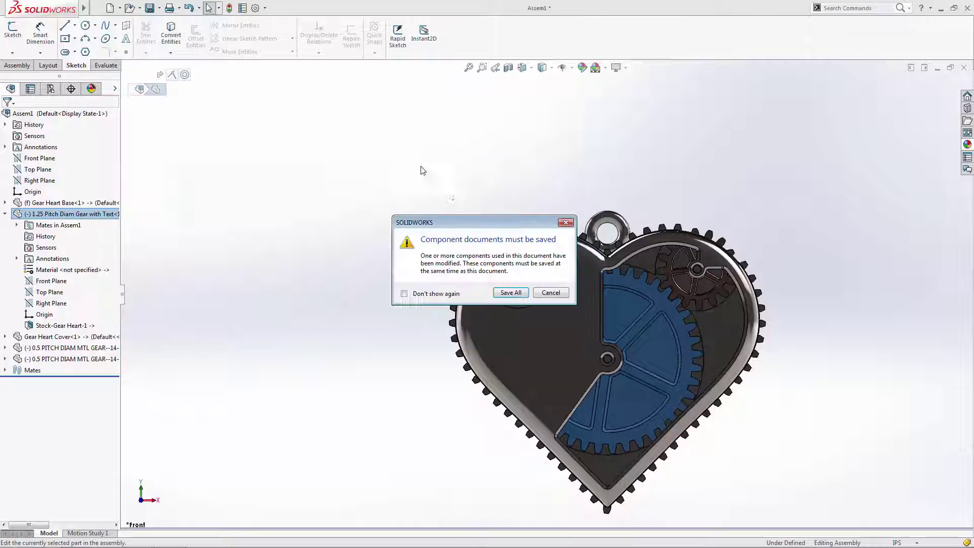
click(511, 290)
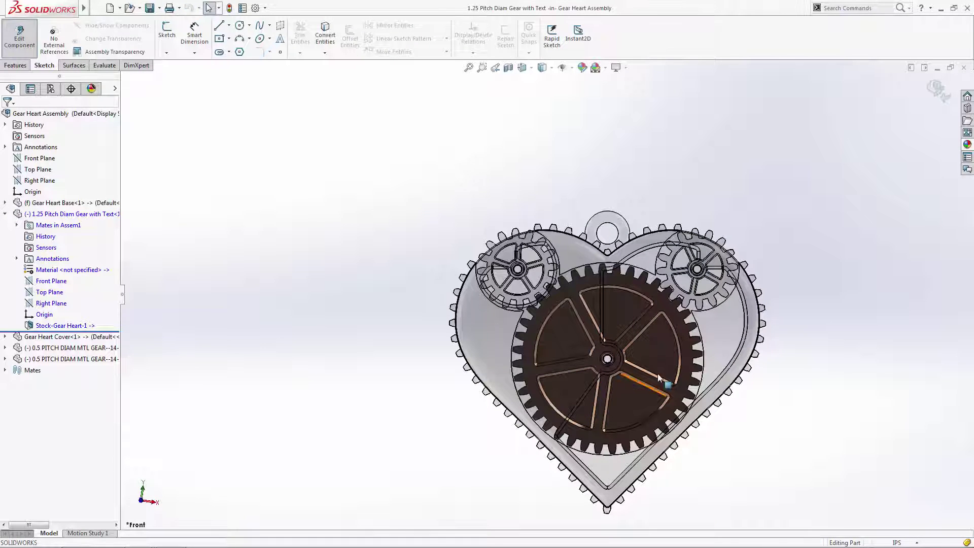
Sketch a circle about 1.09 in in diameter on the 1.25 pitch gear's front face, centred on its centre hole.
click(689, 345)
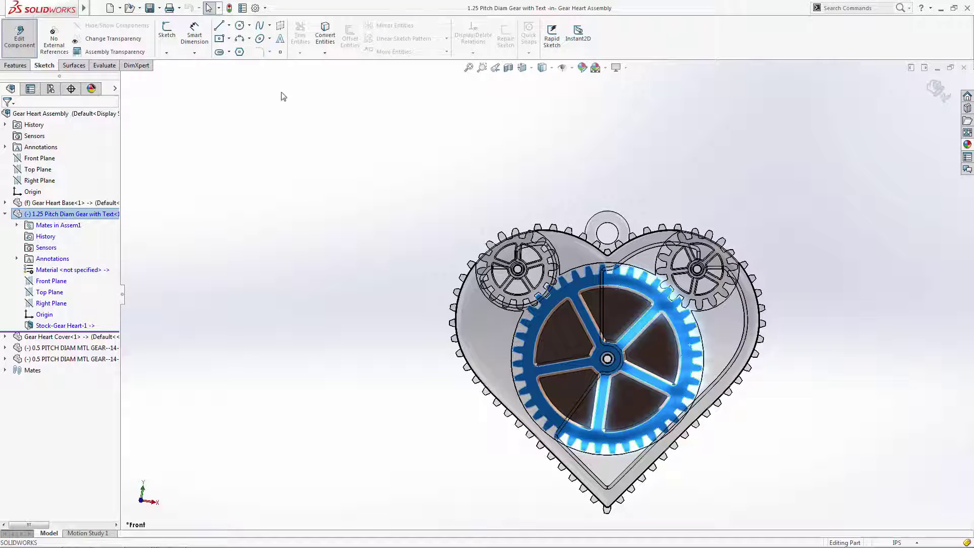
click(240, 26)
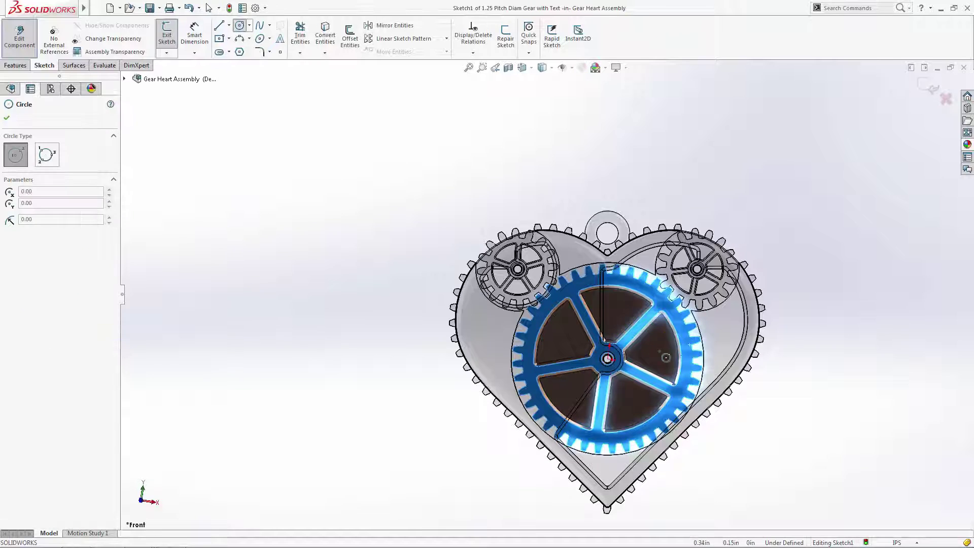
scroll(638, 361, down, 2)
scroll(638, 361, down, 2)
click(559, 345)
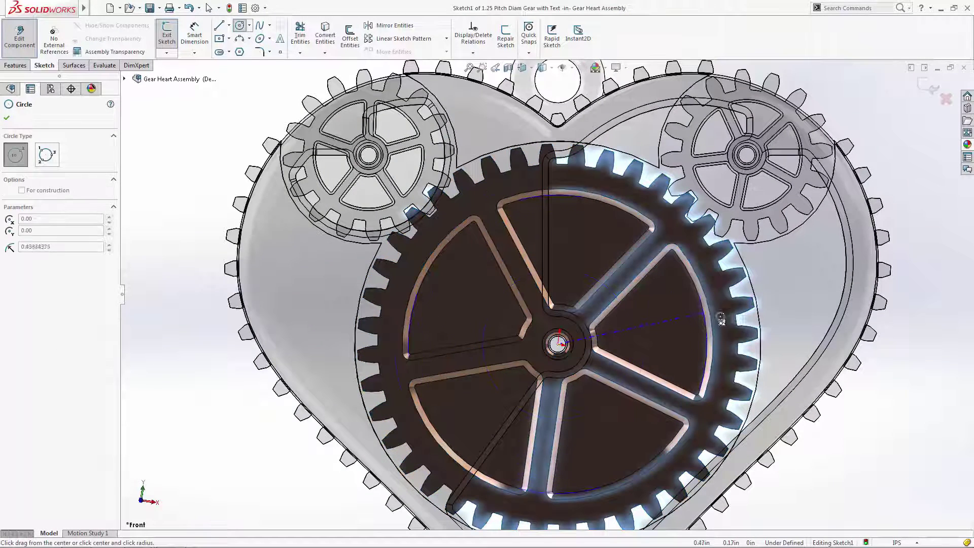
click(723, 310)
key(Escape)
Dimension the circle on the 1.25 pitch gear to a diameter of 1.25 in and finish editing the sketch and part.
key(d)
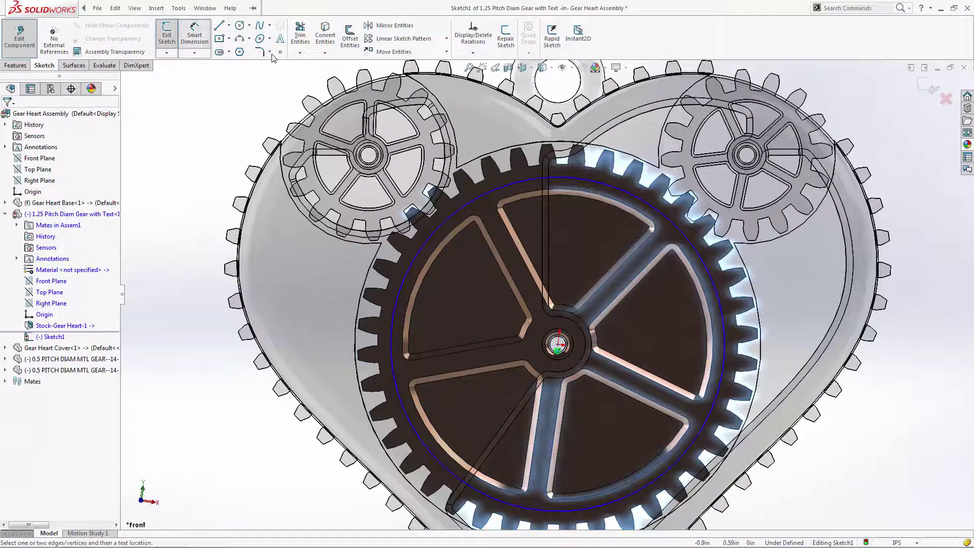
click(723, 310)
click(792, 284)
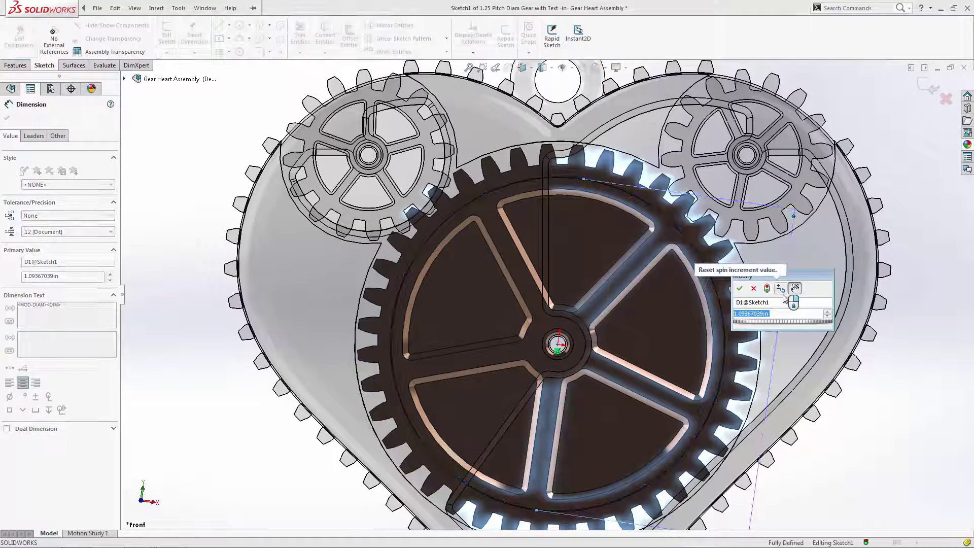
text(1.2)
key(Return)
click(934, 86)
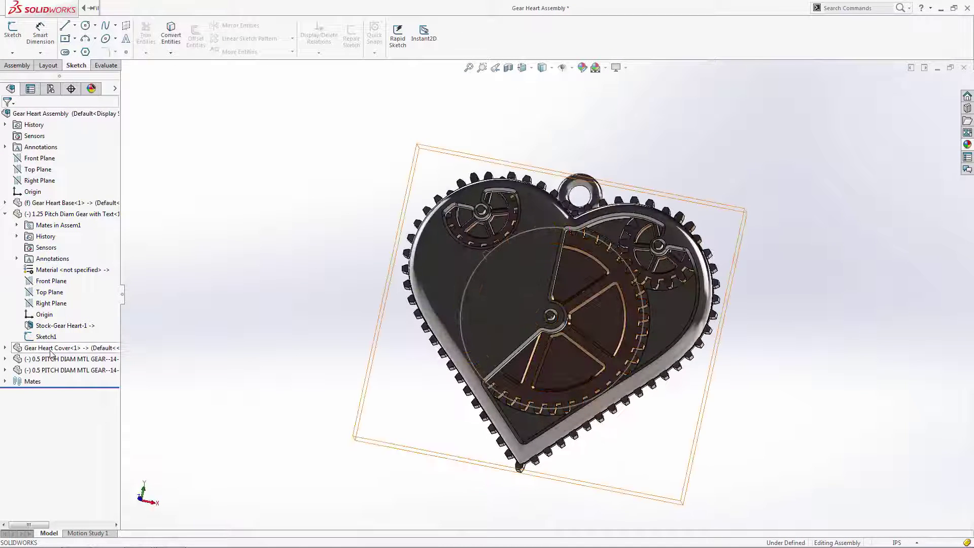
Show the Pitch Dia sketch of the first 0.5 pitch diameter gear in the assembly.
click(5, 359)
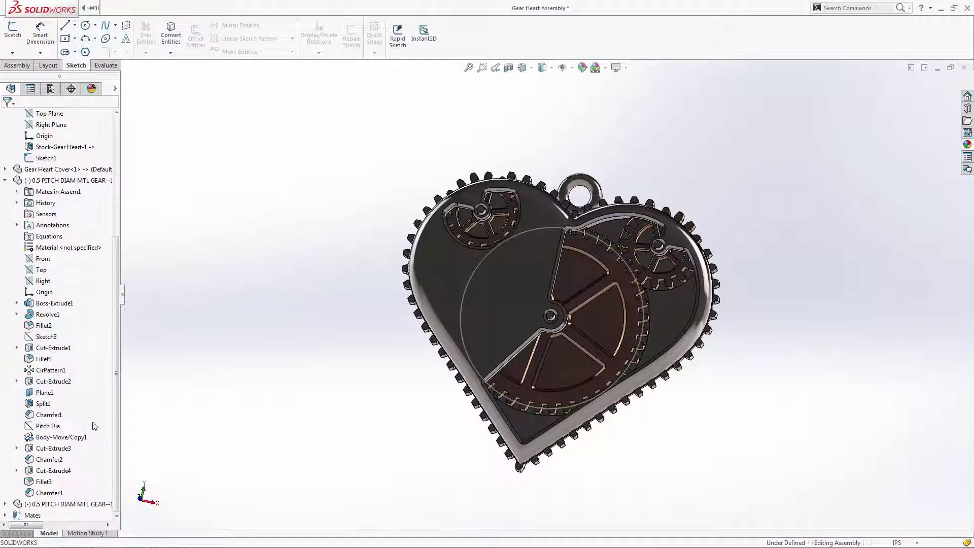
click(48, 426)
click(69, 406)
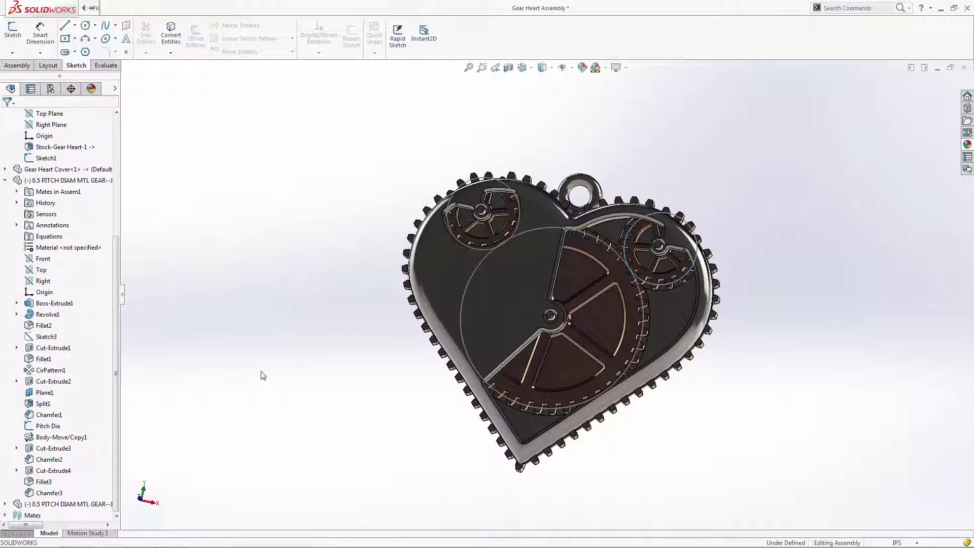
click(263, 376)
Add a mechanical Gear mate with ratio 0.5 in : 1.25 in between the first 0.5 pitch gear's and the 1.25 pitch gear's pitch circles.
click(17, 65)
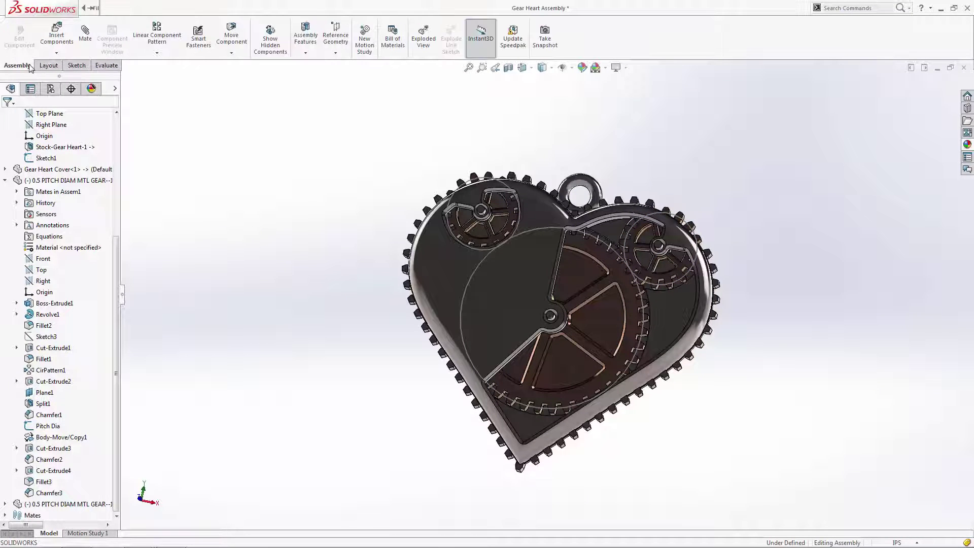
click(85, 36)
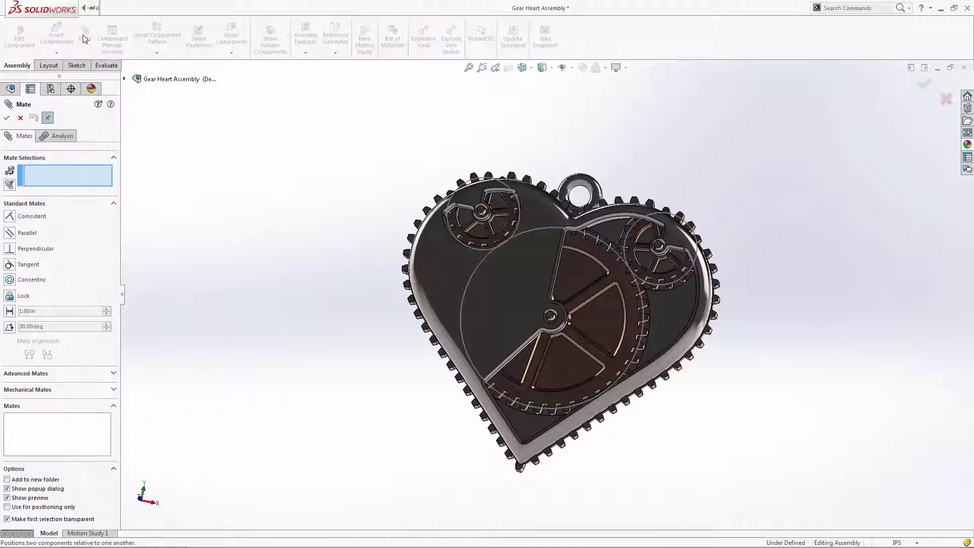
click(48, 389)
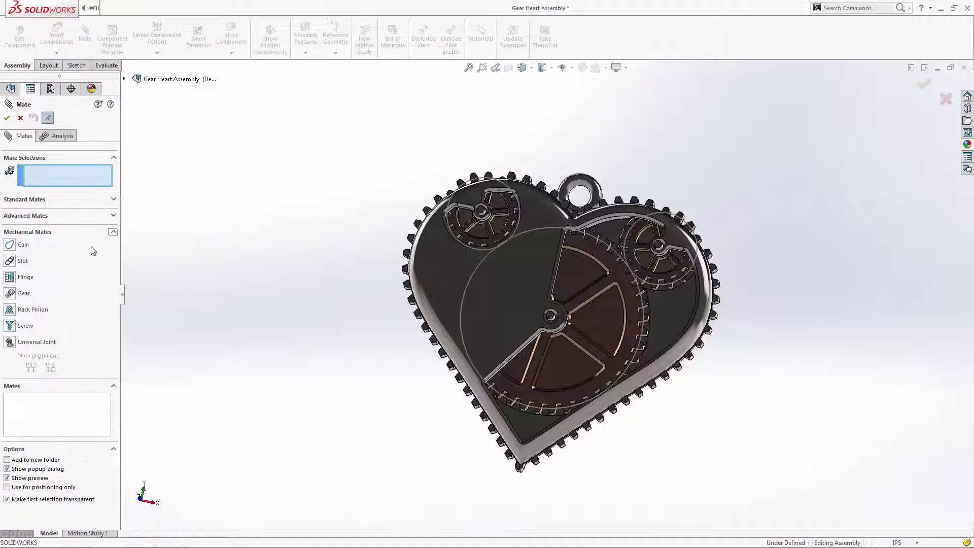
click(10, 295)
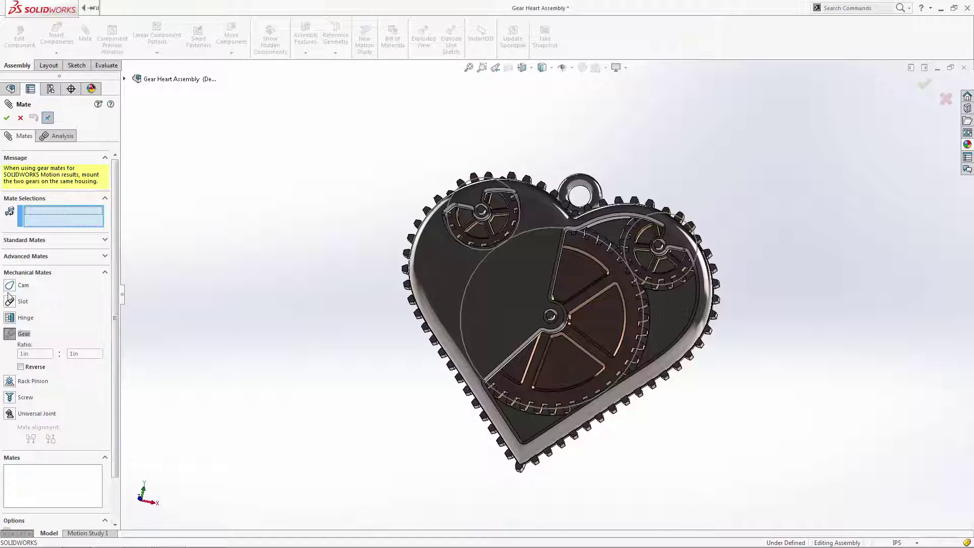
scroll(655, 329, down, 8)
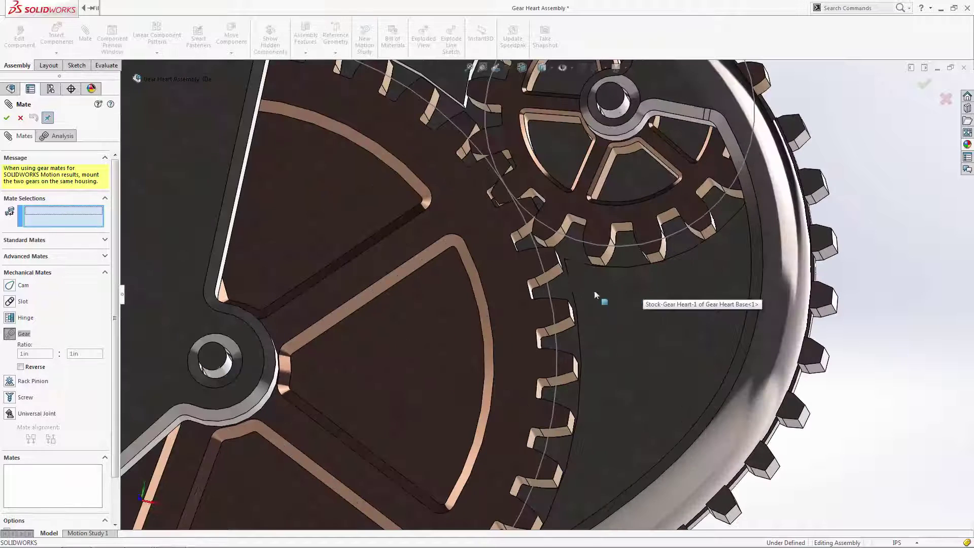
click(577, 239)
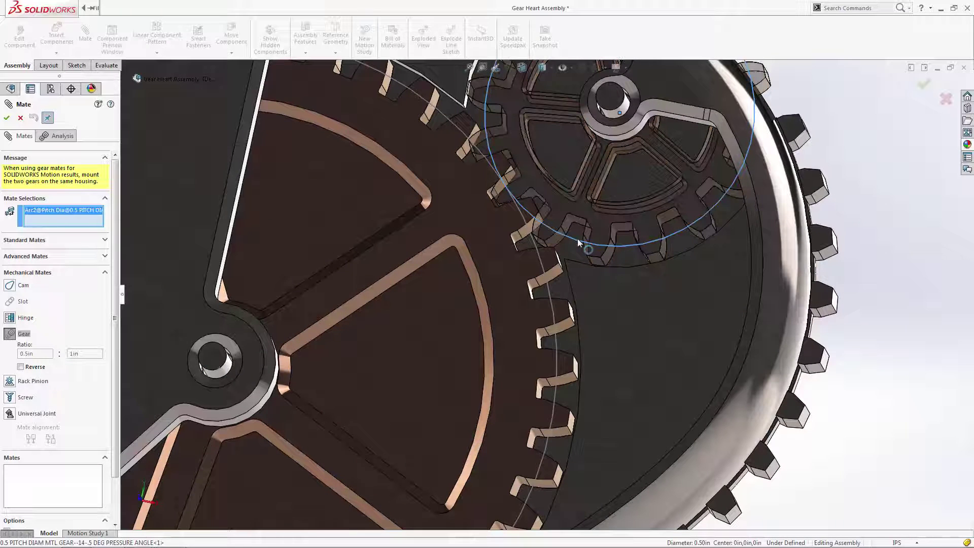
click(542, 260)
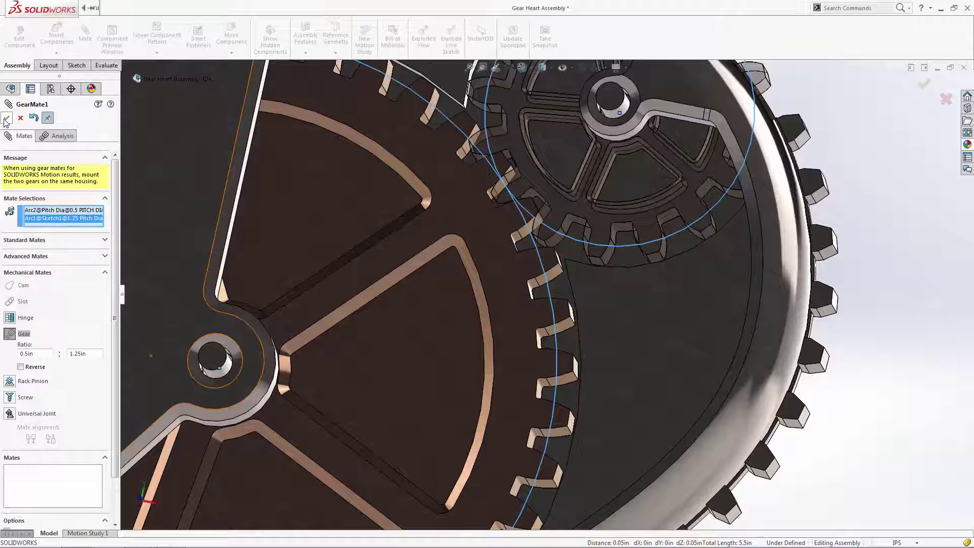
click(7, 118)
Add a second Gear mate with ratio 1.25 in : 0.5 in between the 1.25 pitch gear's circle and the other 0.5 pitch gear's circle.
scroll(241, 310, up, 8)
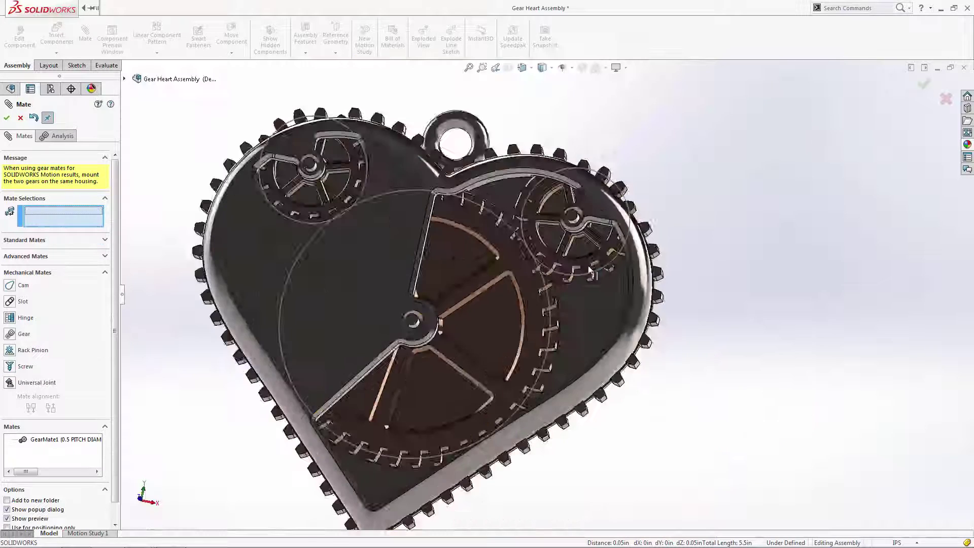
click(10, 334)
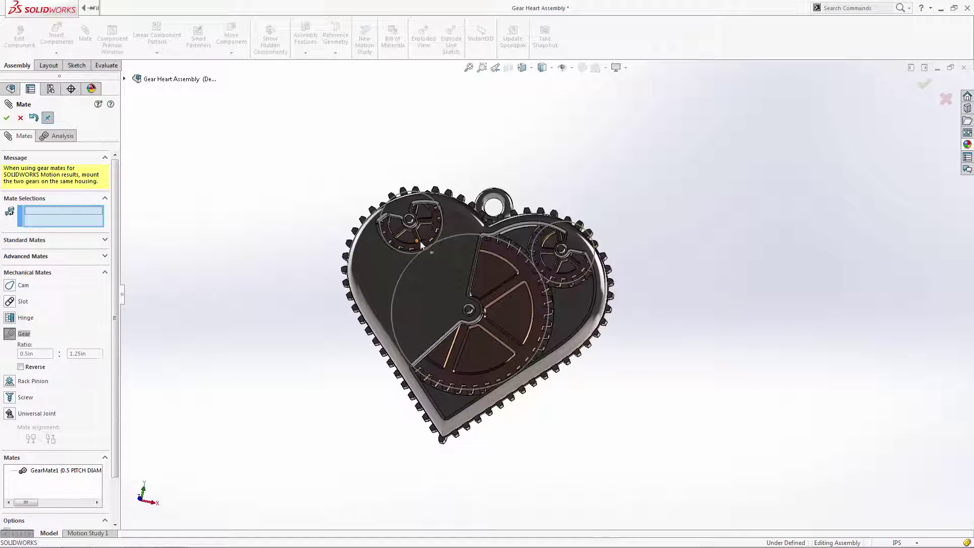
click(456, 239)
click(438, 235)
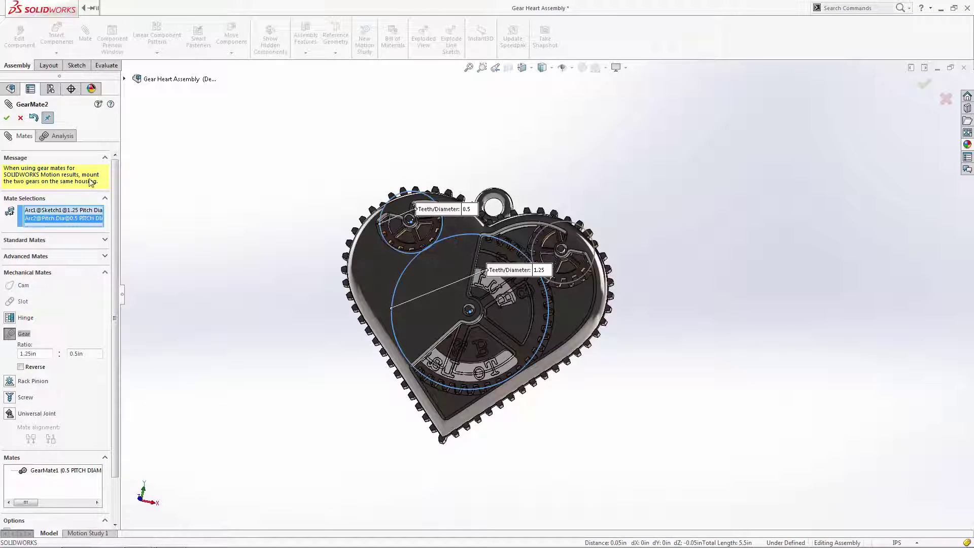
click(7, 118)
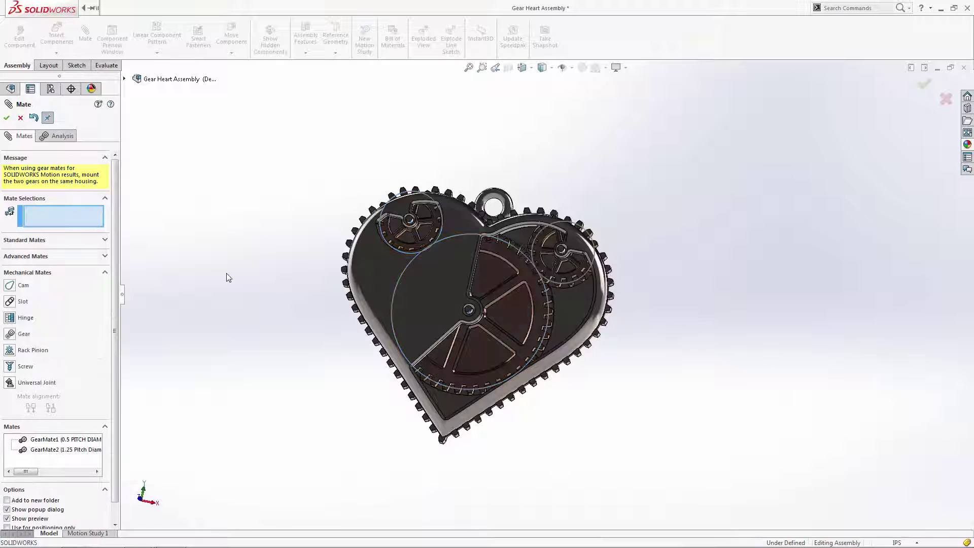
key(Escape)
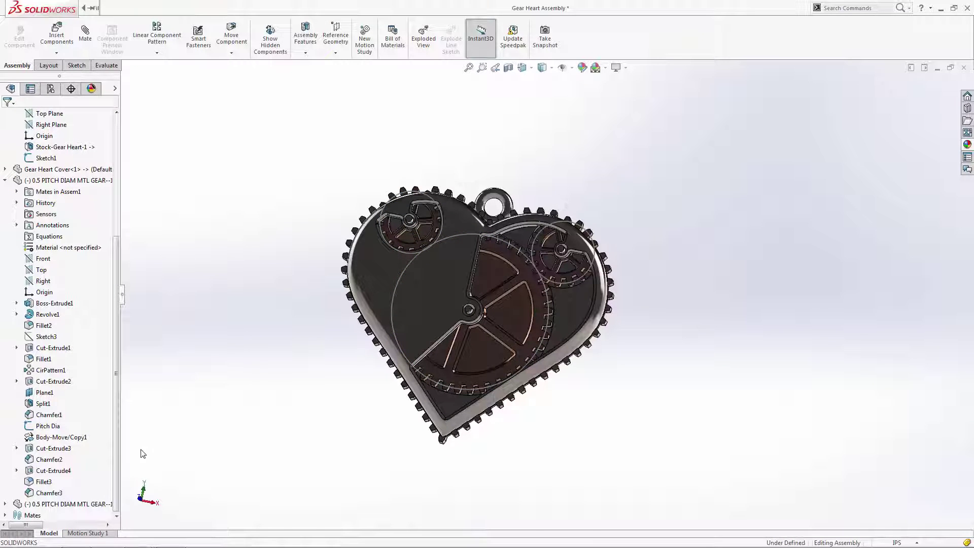
Hide the 0.5 pitch gear's Pitch Dia sketch and the 1.25 pitch gear's Sketch1.
click(48, 427)
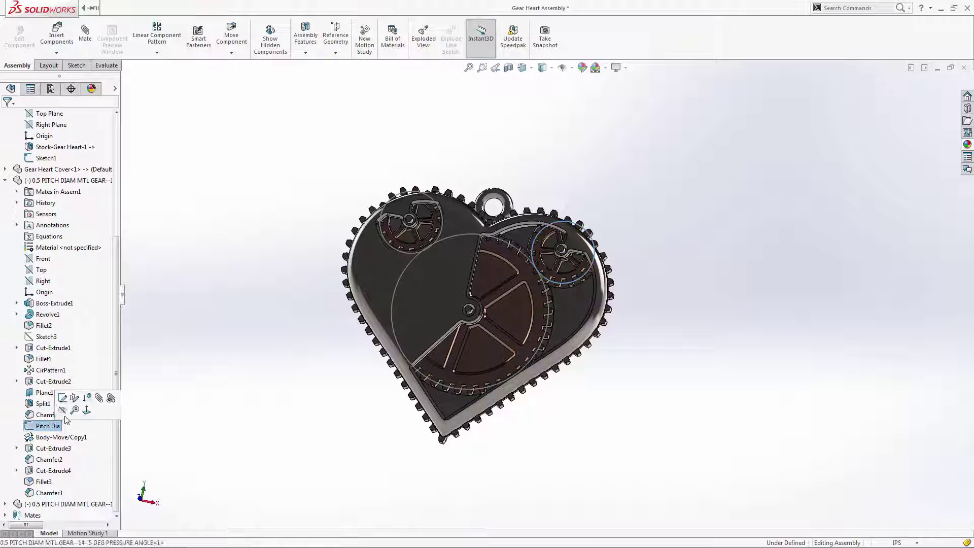
click(46, 158)
click(57, 148)
In the isometric view, rotate the first 0.5 pitch gear by its exposed teeth to test the motion of the mated gears.
middle_drag(617, 230, 738, 213)
key(ctrl+7)
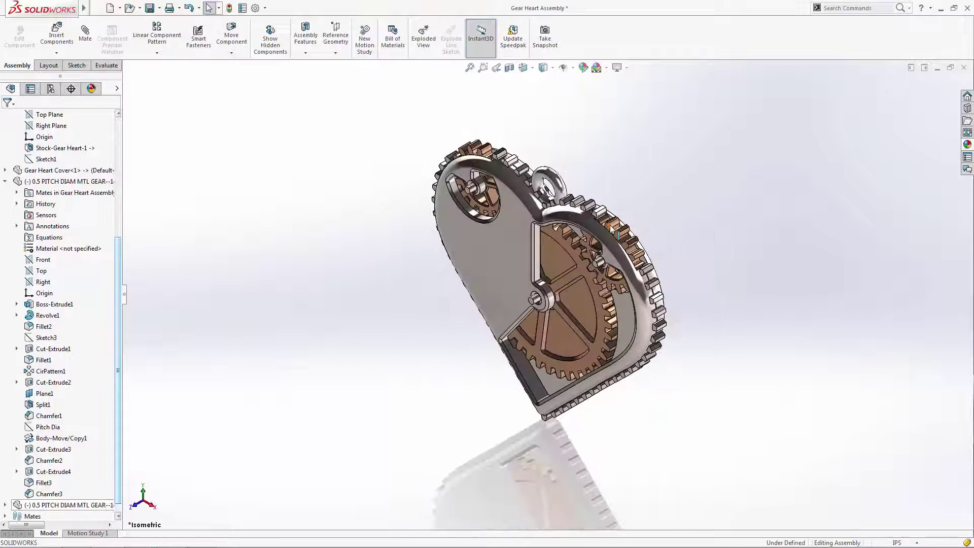
drag(609, 231, 655, 212)
click(656, 212)
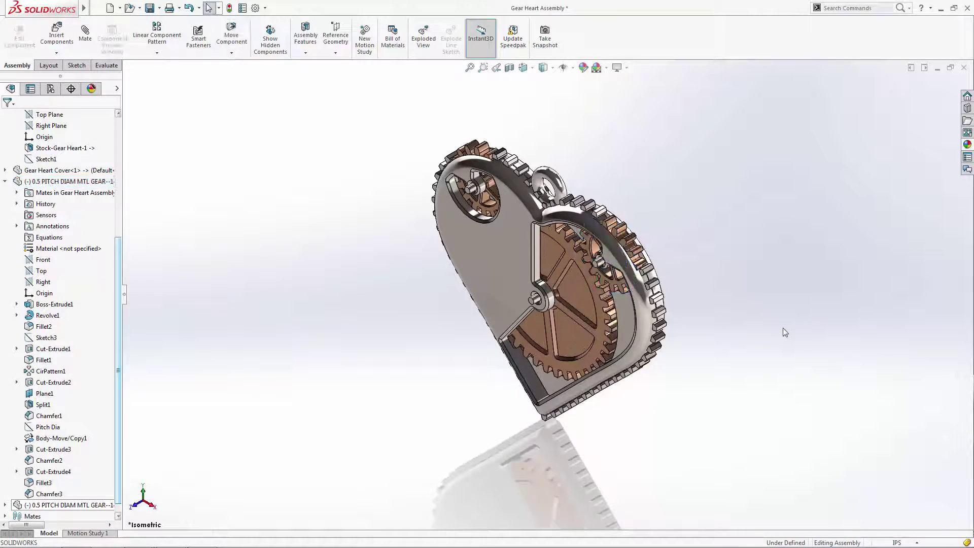
From the back of the heart, rotate the second 0.5 pitch gear until the "Built To Last" text is centred in the base's windows.
middle_drag(784, 328, 602, 279)
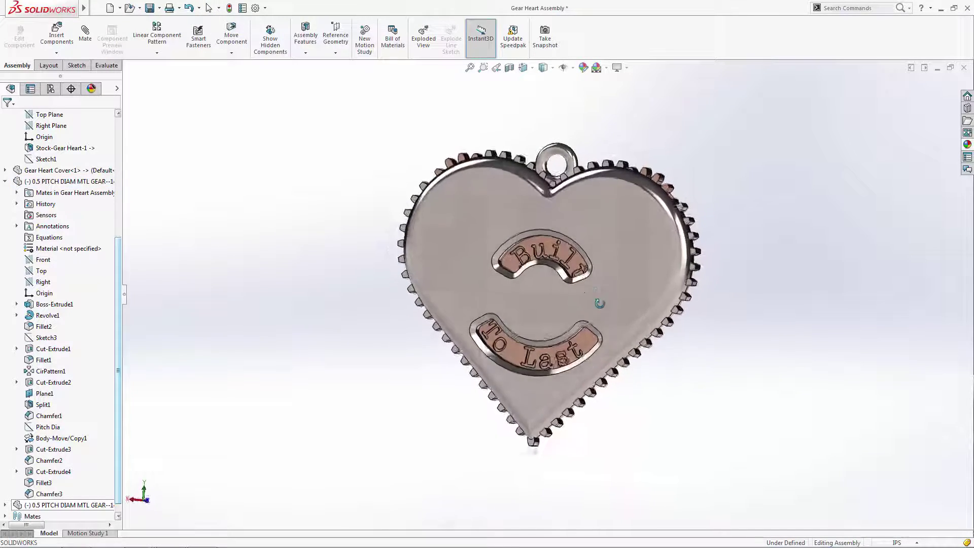
click(644, 181)
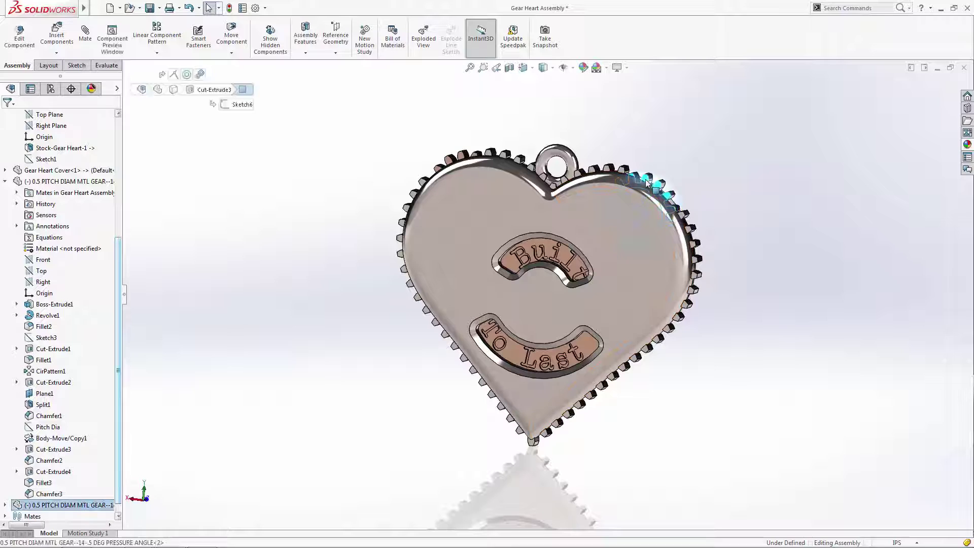
drag(644, 178, 580, 273)
key(Escape)
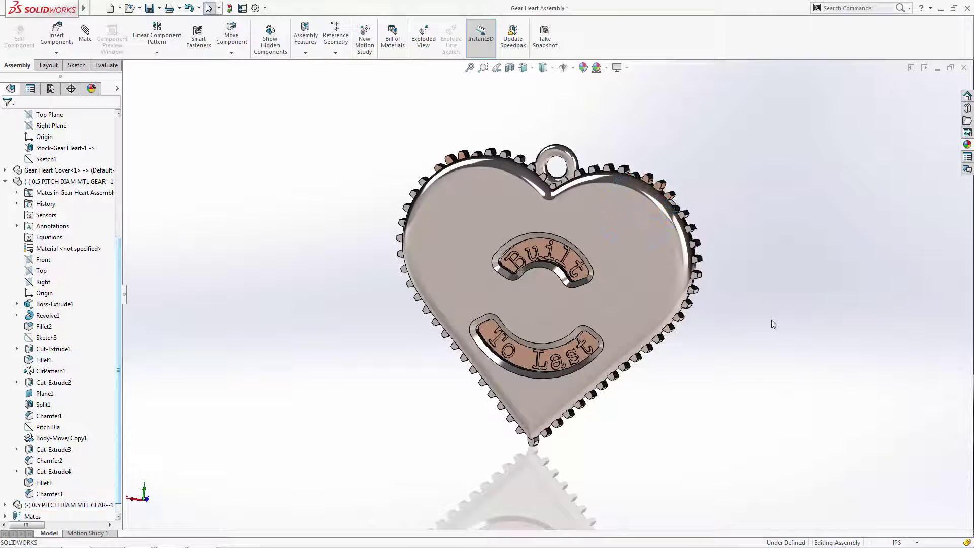